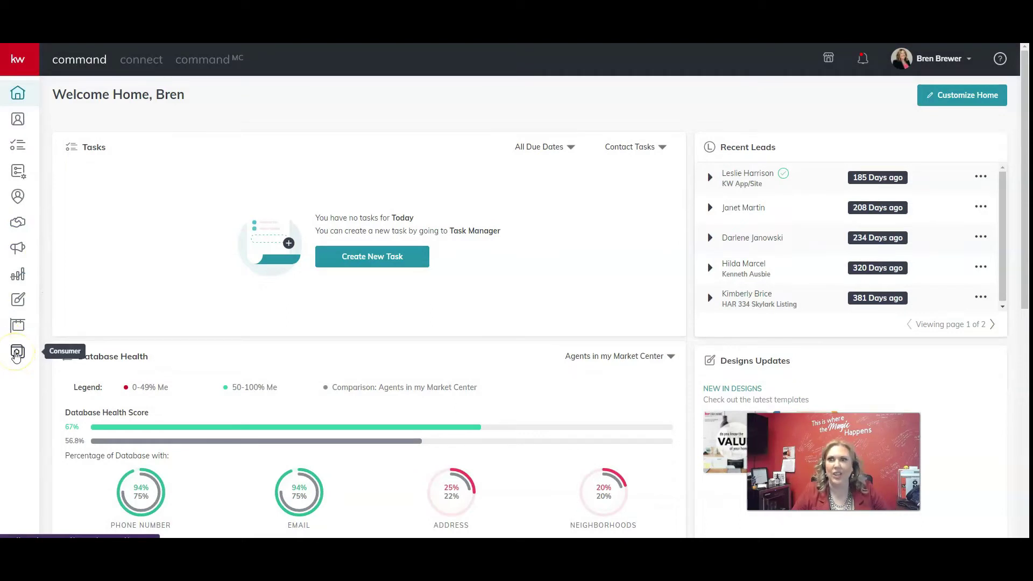
# From Consumer pages, create a new blank lead-generation landing page in the editor
pyautogui.click(17, 354)
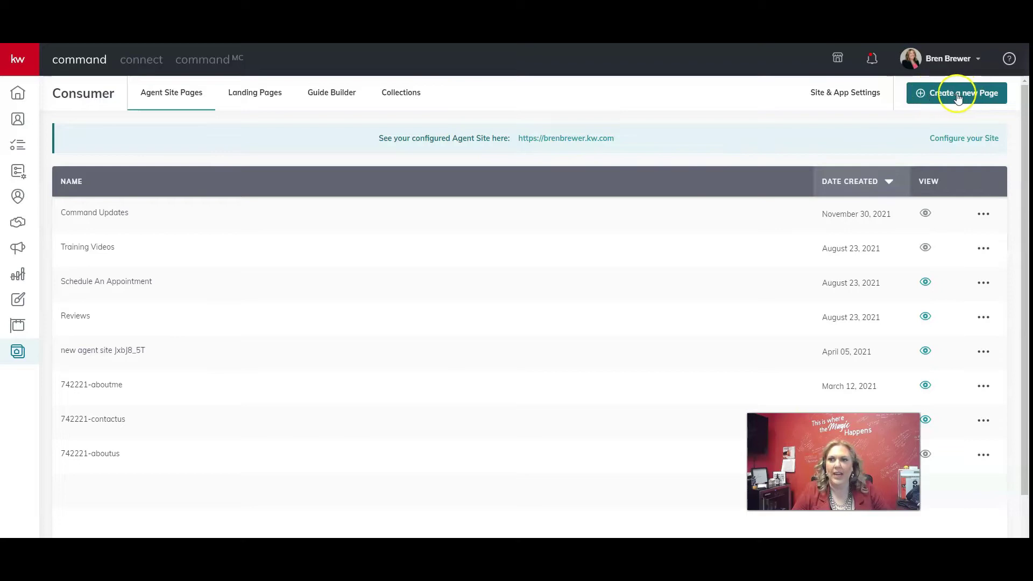
pyautogui.click(976, 96)
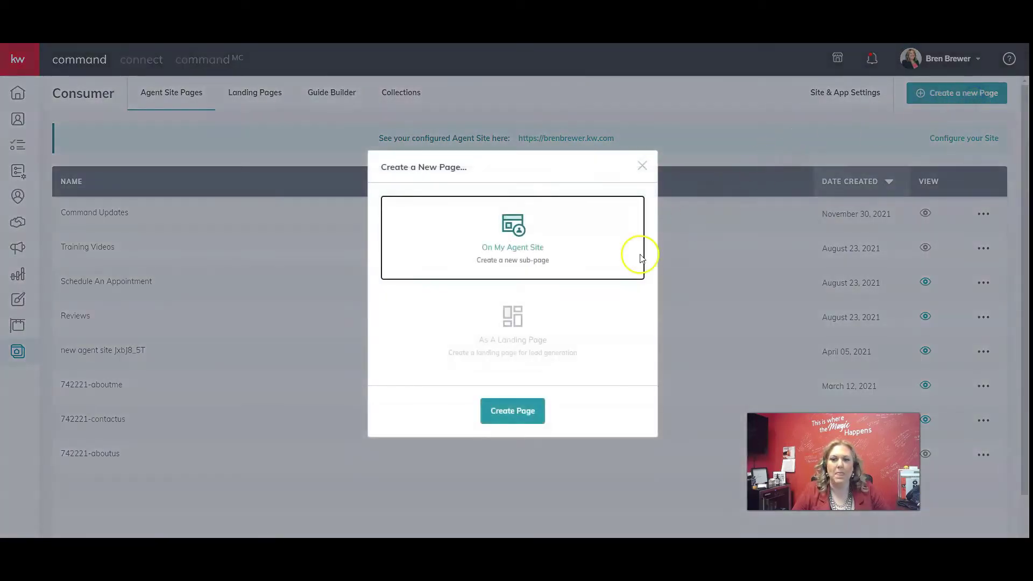
pyautogui.click(525, 322)
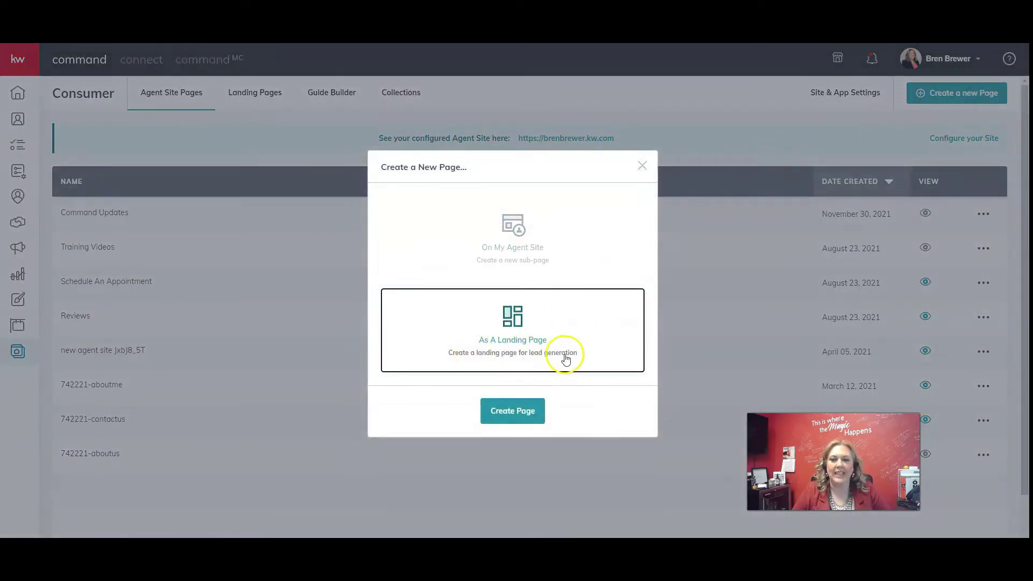
pyautogui.click(508, 411)
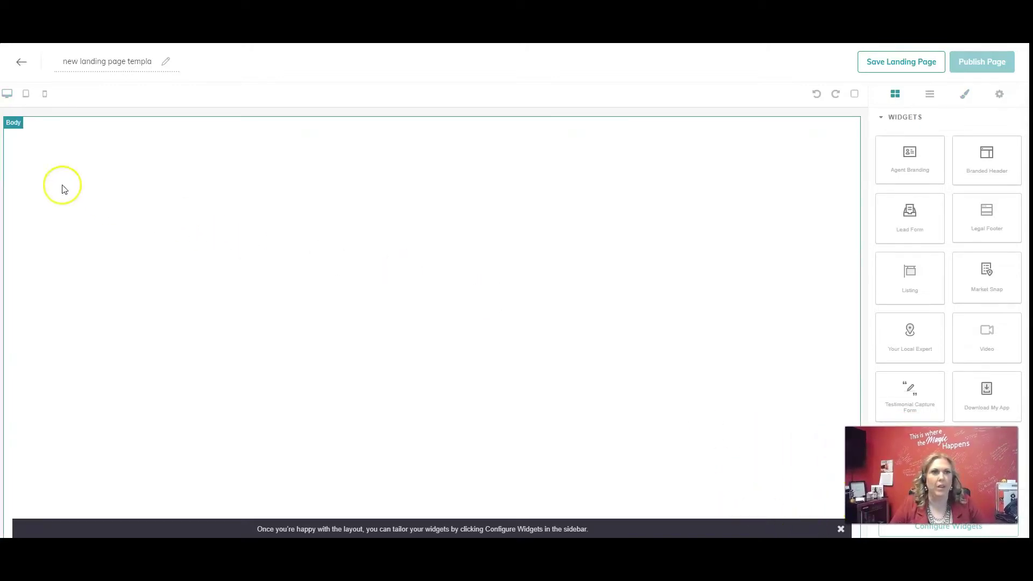
# Replace the landing page's title with '1234 Main Street'
pyautogui.click(93, 62)
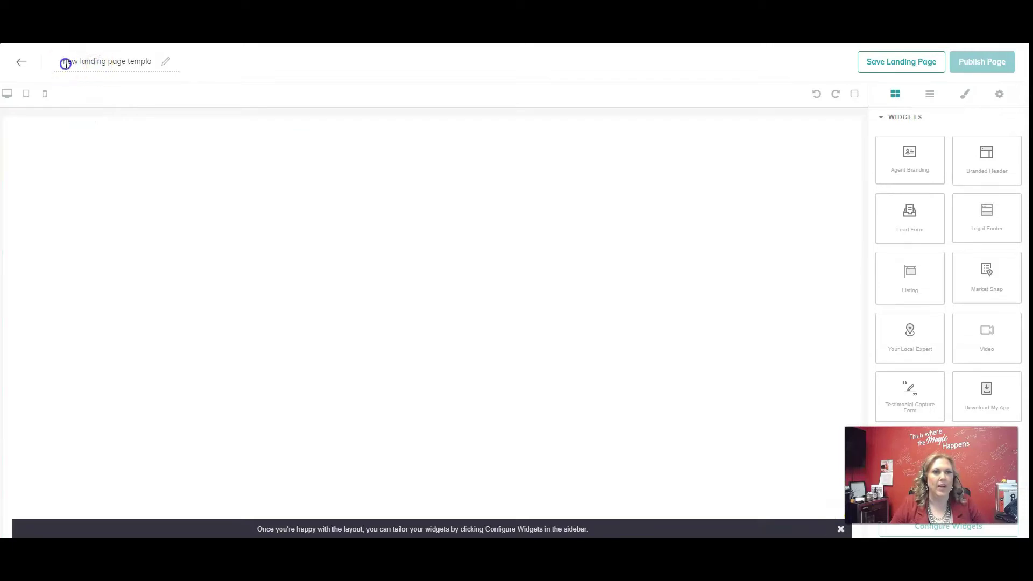
pyautogui.moveTo(65, 62); pyautogui.dragTo(164, 65)
pyautogui.write('1234 Main Street')
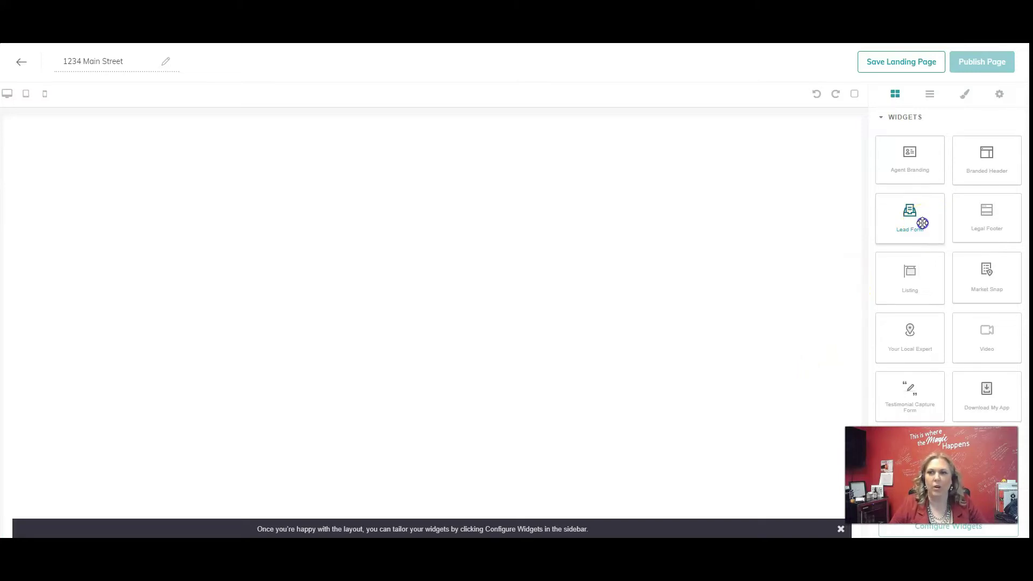
# Add Lead Form, Listing and Branded Header widgets to the canvas and review the resulting template
pyautogui.moveTo(922, 222); pyautogui.dragTo(785, 266)
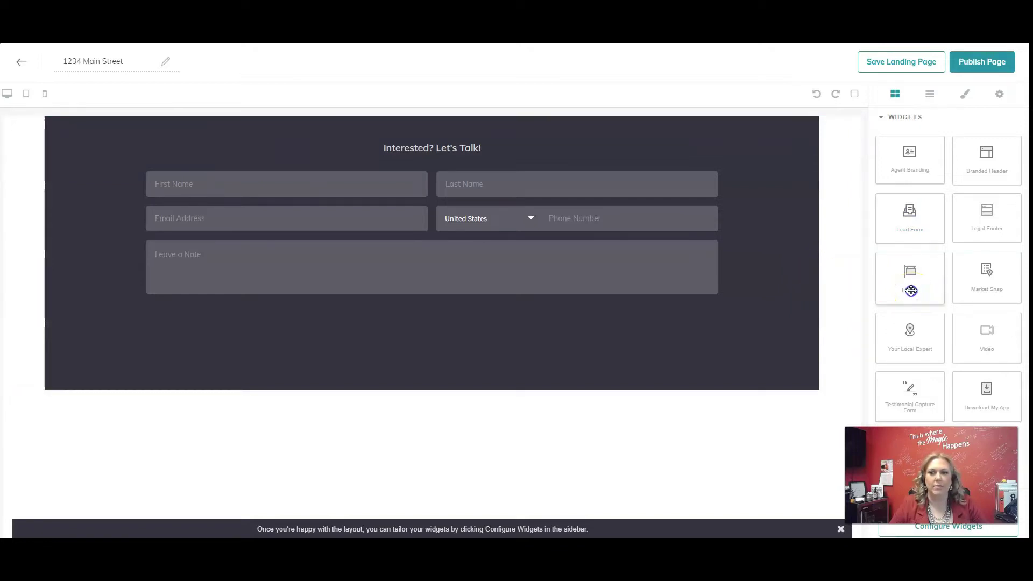
pyautogui.moveTo(910, 290); pyautogui.dragTo(653, 155)
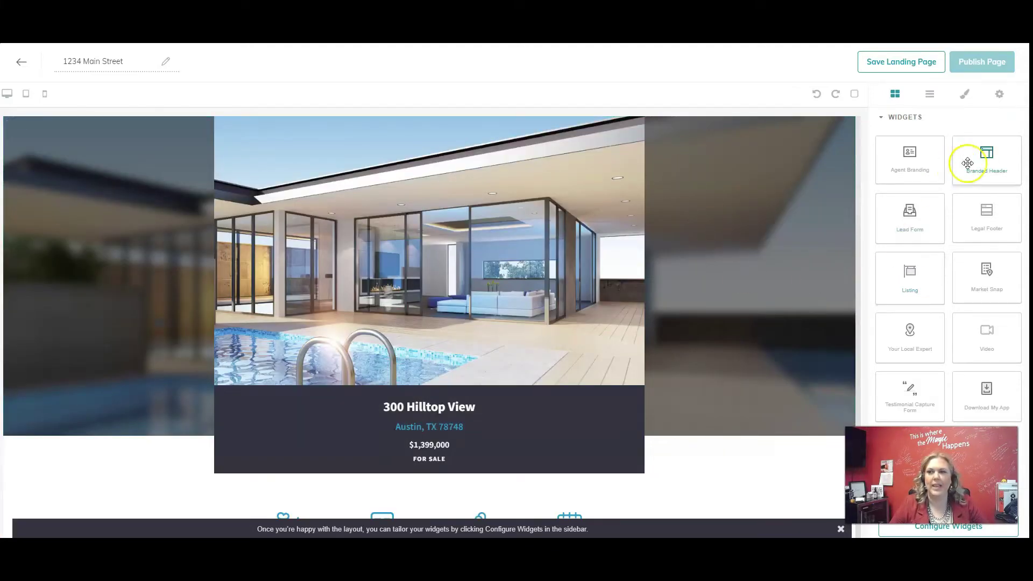
pyautogui.moveTo(987, 162); pyautogui.dragTo(707, 144)
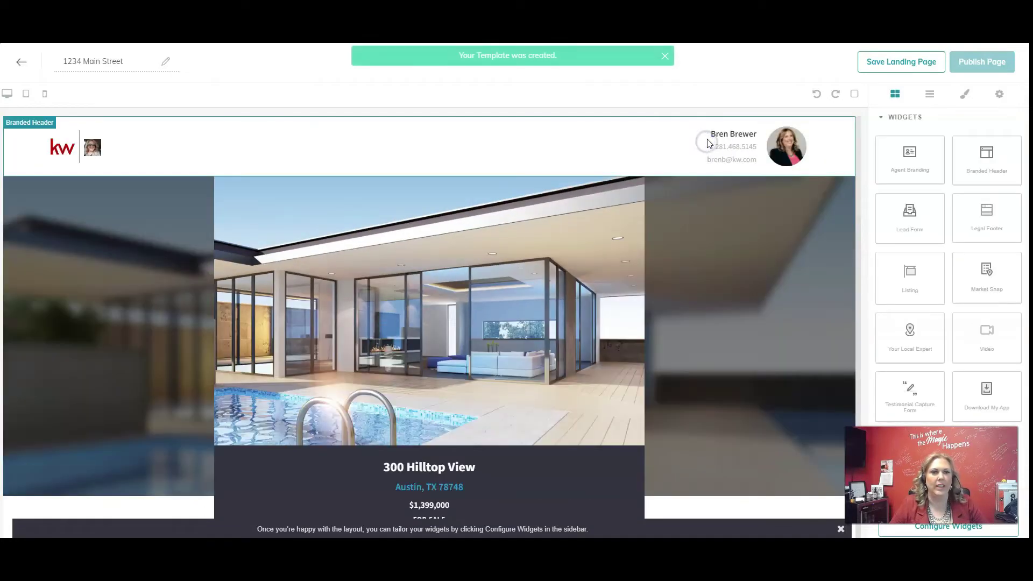
pyautogui.scroll(-7, 599, 189)
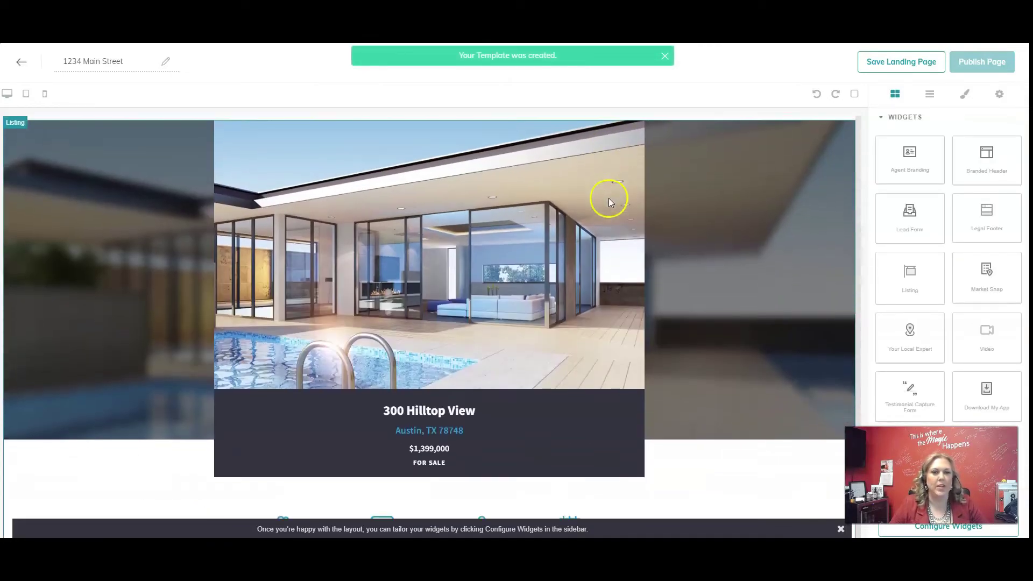
pyautogui.scroll(-10, 647, 263)
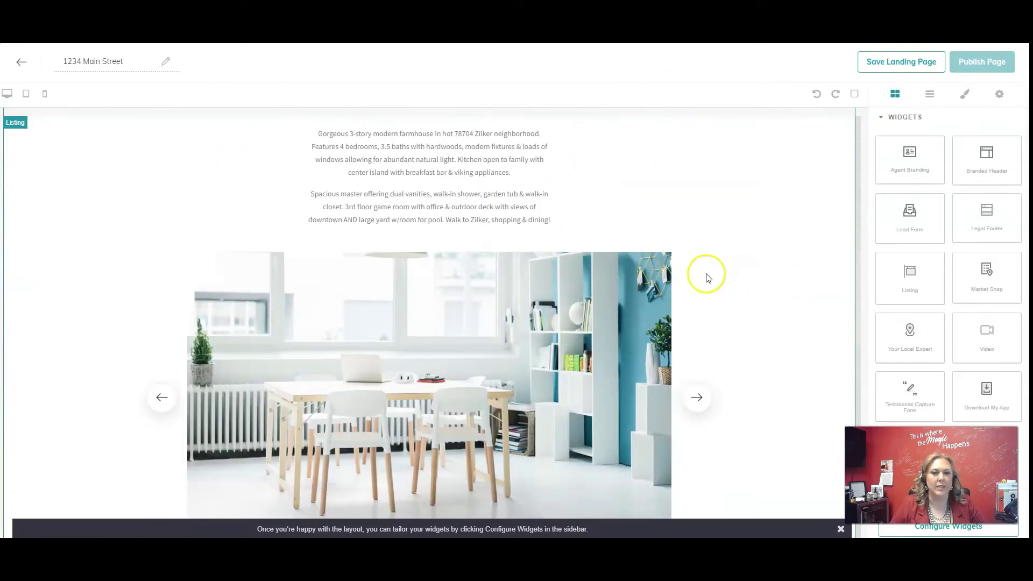
pyautogui.scroll(-10, 706, 277)
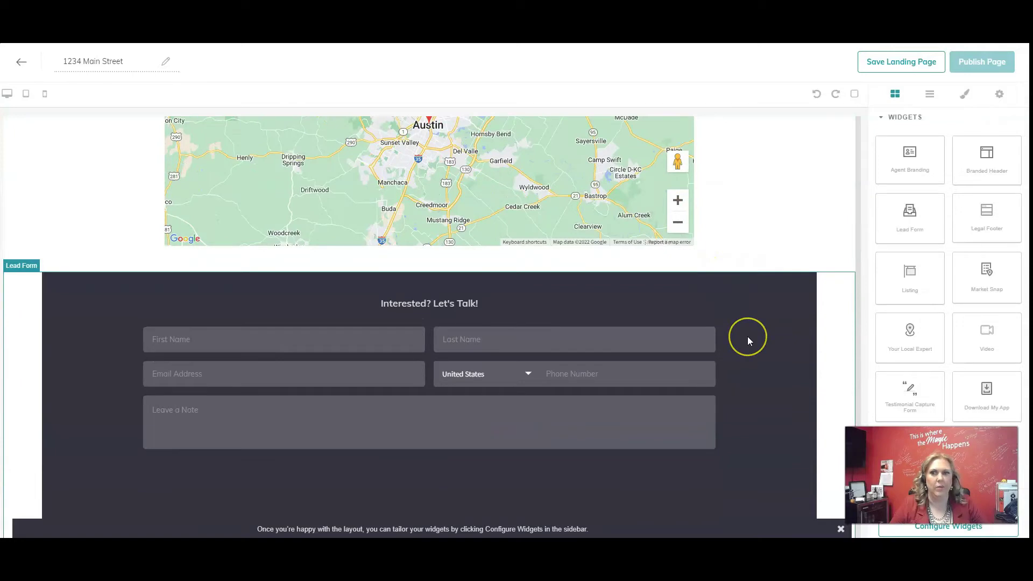
pyautogui.scroll(20, 747, 338)
pyautogui.scroll(5, 750, 339)
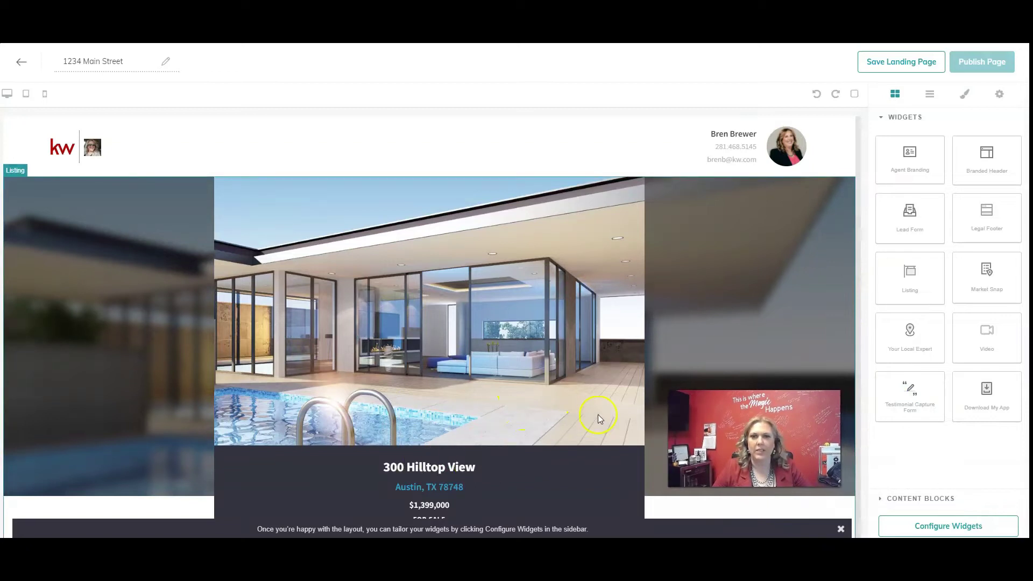
pyautogui.moveTo(130, 63); pyautogui.dragTo(45, 57)
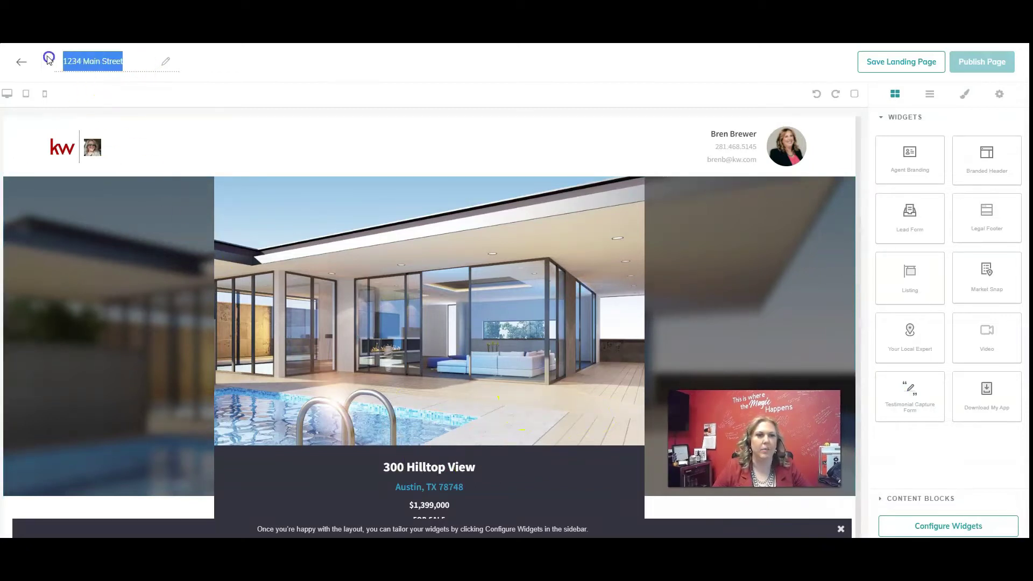
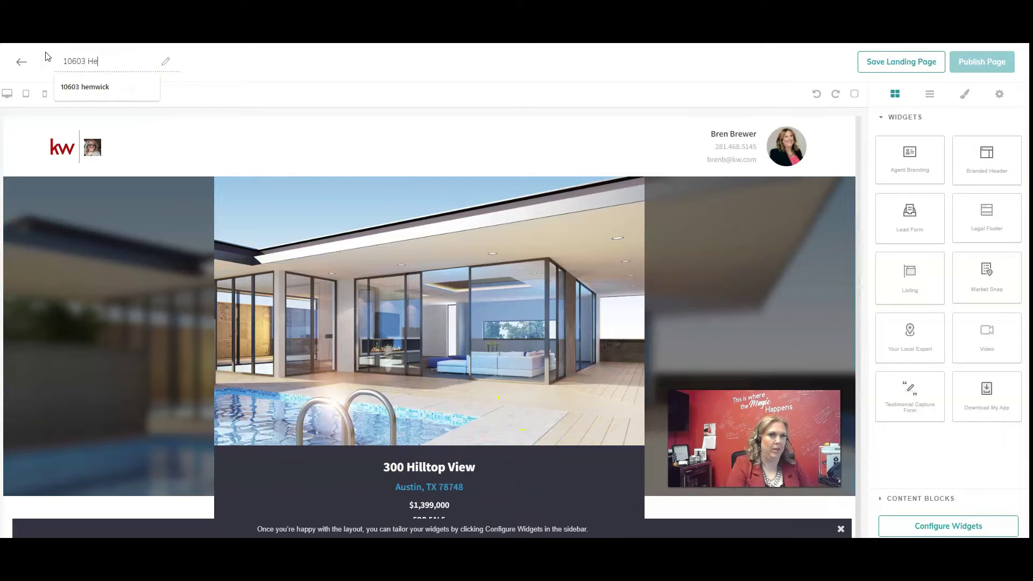
pyautogui.click(280, 72)
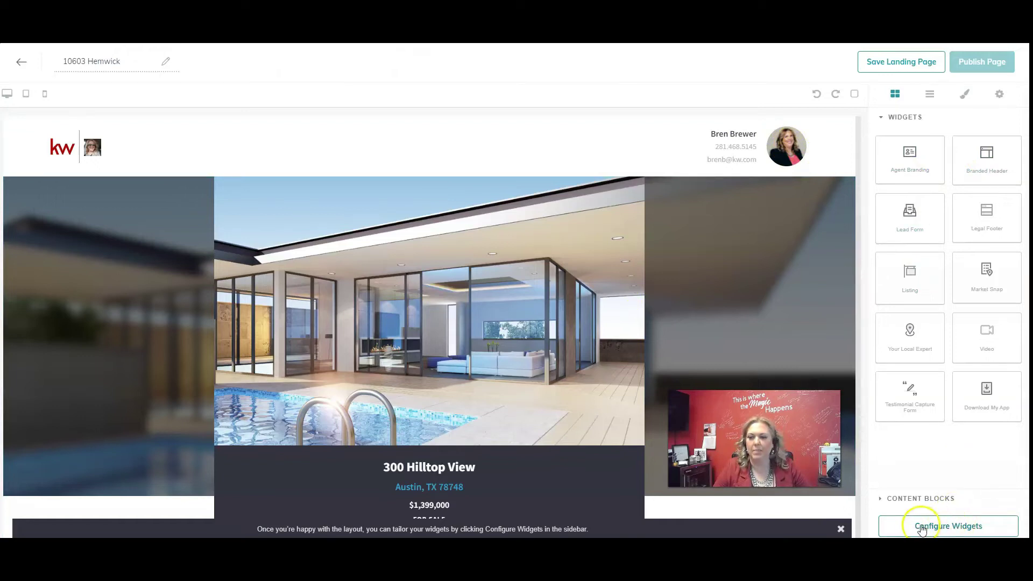
pyautogui.click(949, 528)
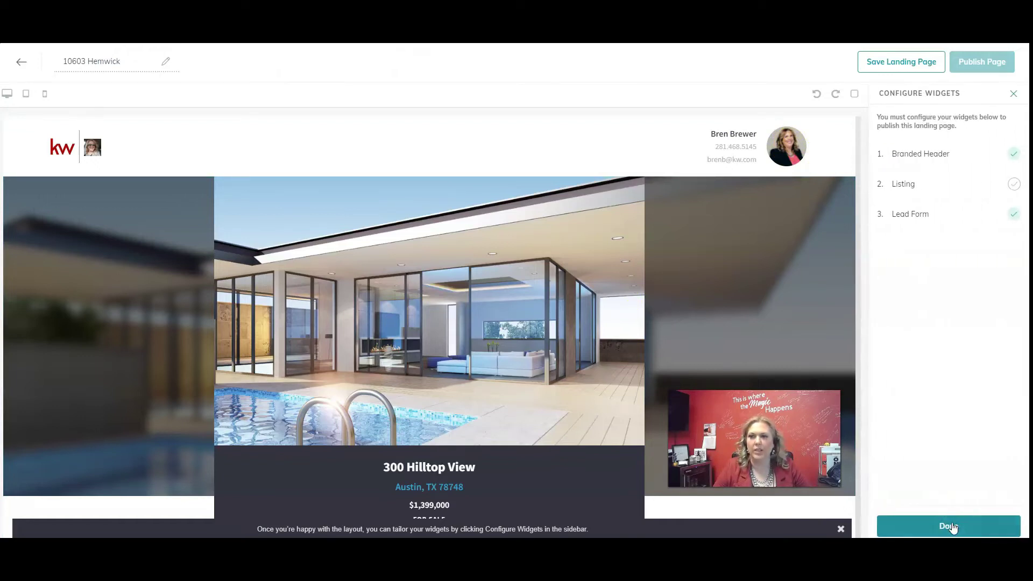
pyautogui.click(943, 161)
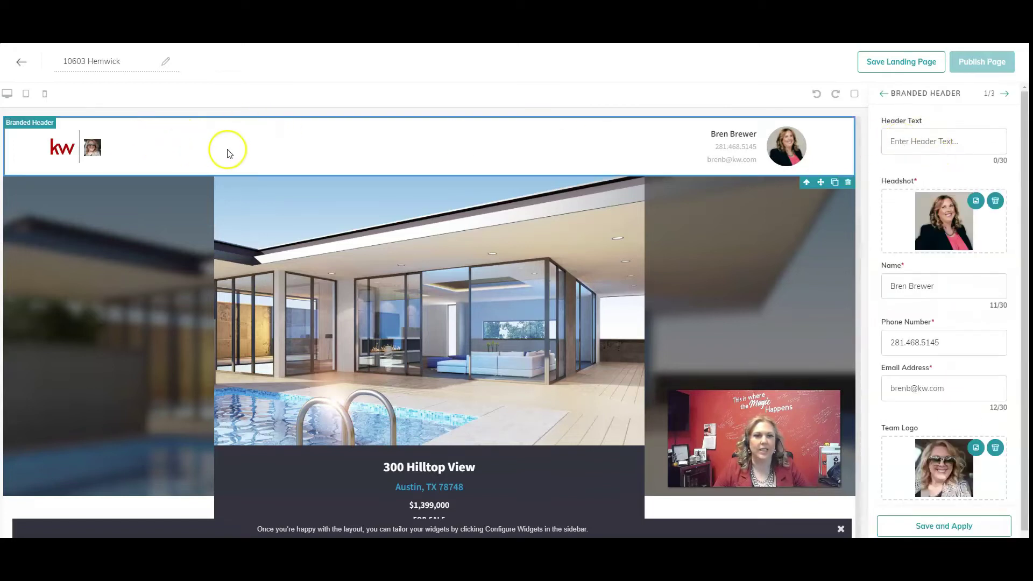
# Set the branded header text to 'Charming Gem in Cypress', then advance to the Listing settings
pyautogui.click(918, 141)
pyautogui.write('Ch')
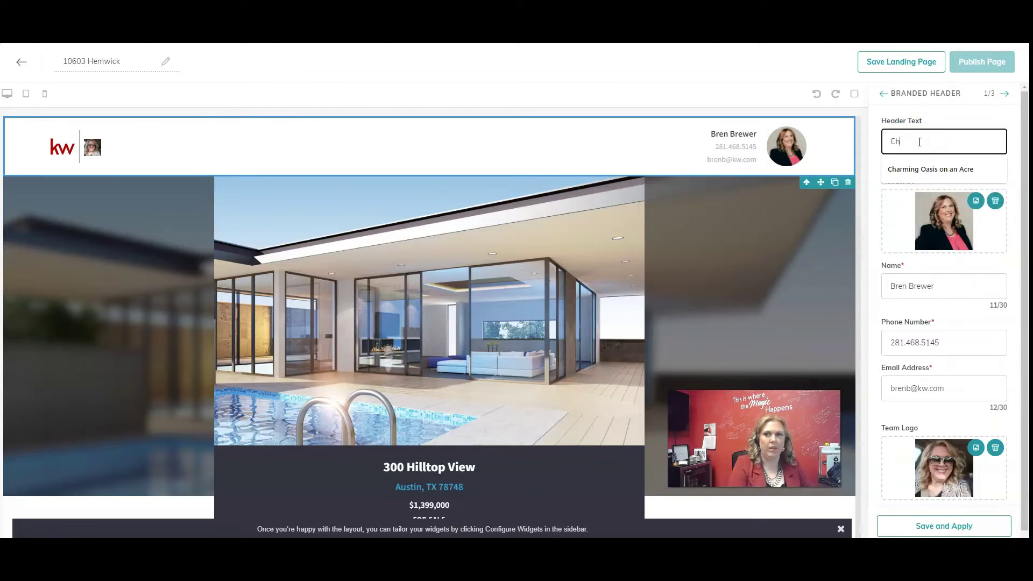
pyautogui.write('arming Gem in Cypress')
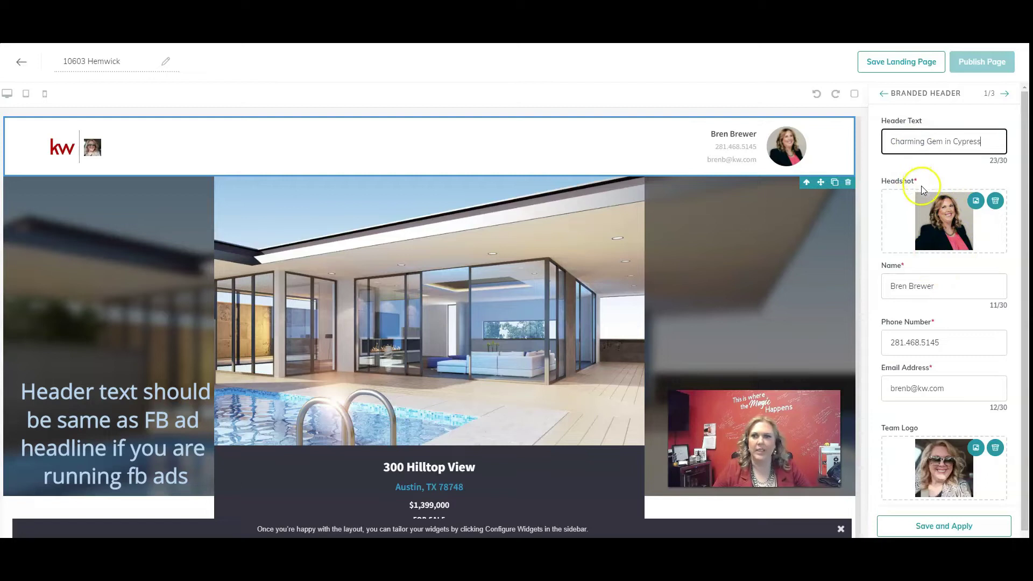
pyautogui.scroll(-1, 924, 194)
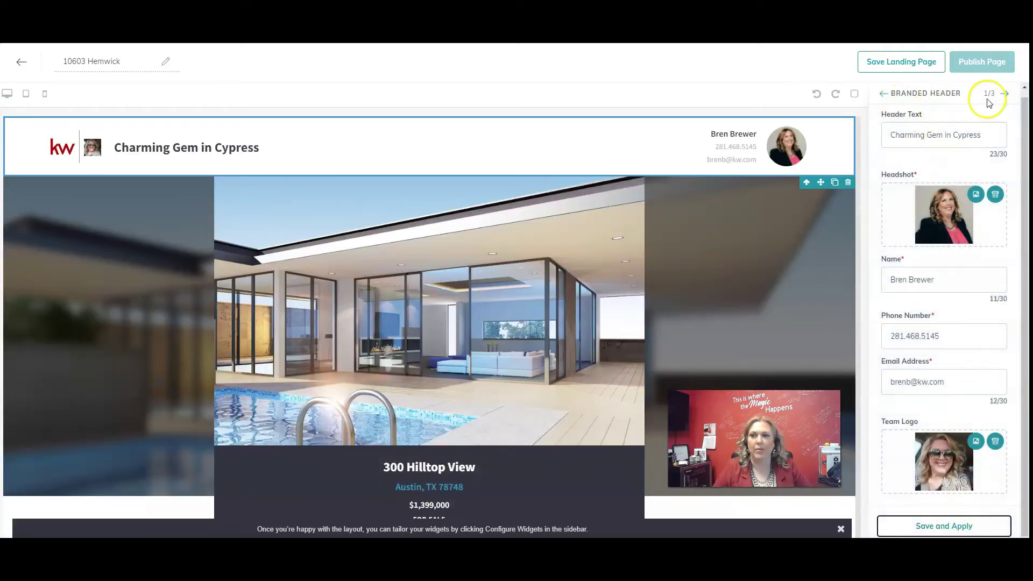
pyautogui.click(1003, 93)
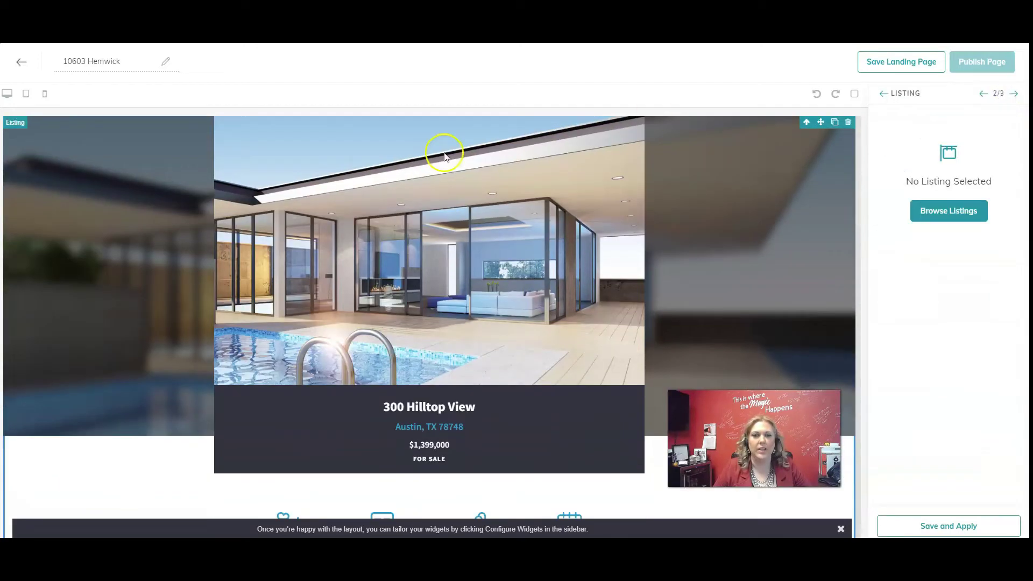
pyautogui.click(967, 210)
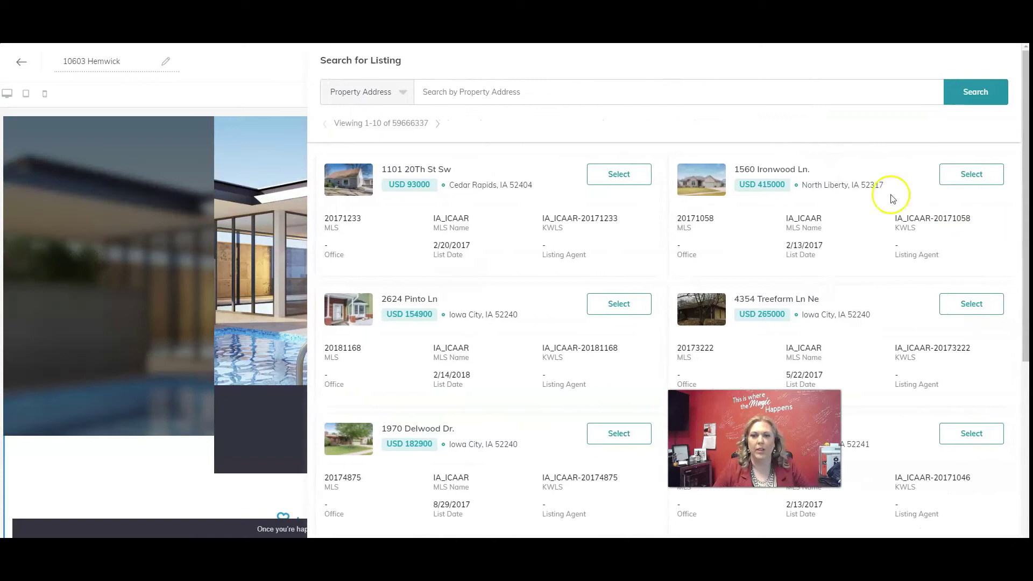
pyautogui.click(544, 92)
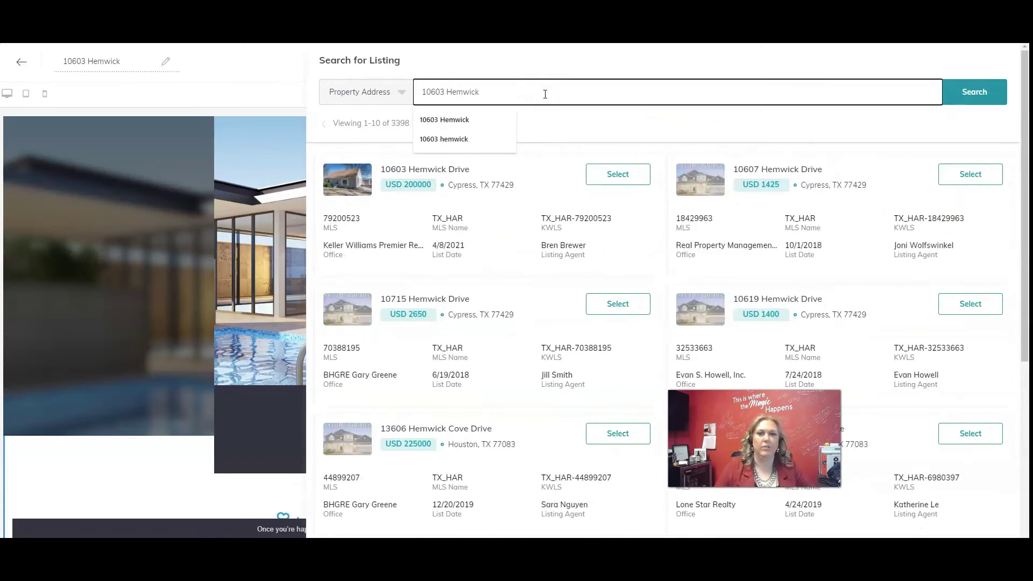
pyautogui.click(616, 174)
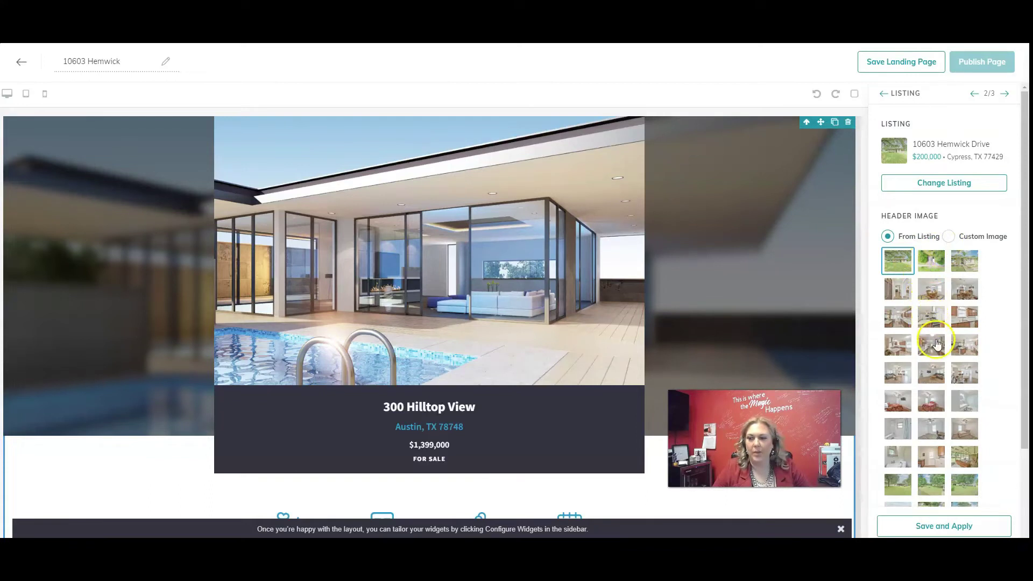
pyautogui.click(931, 485)
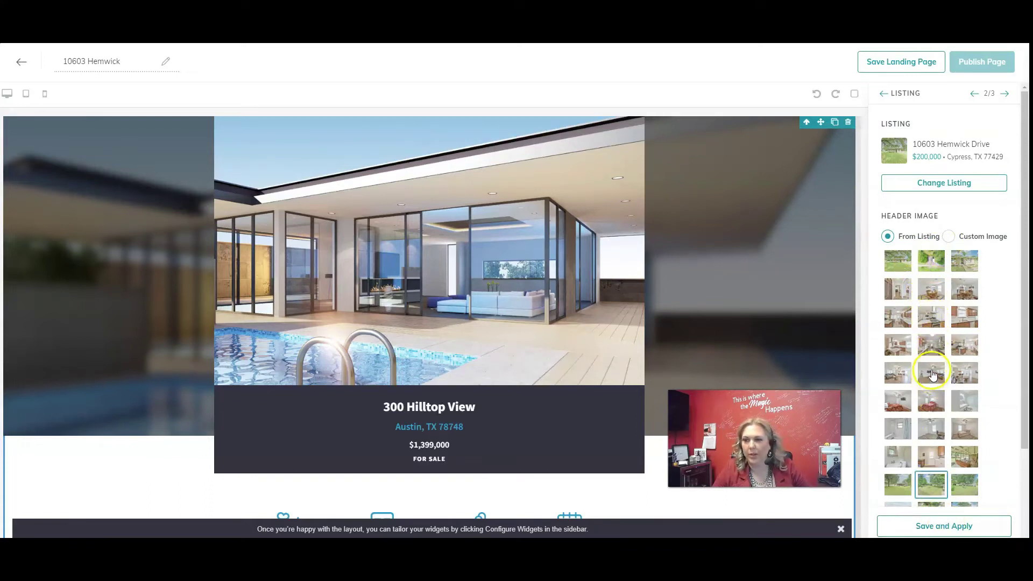
pyautogui.click(965, 263)
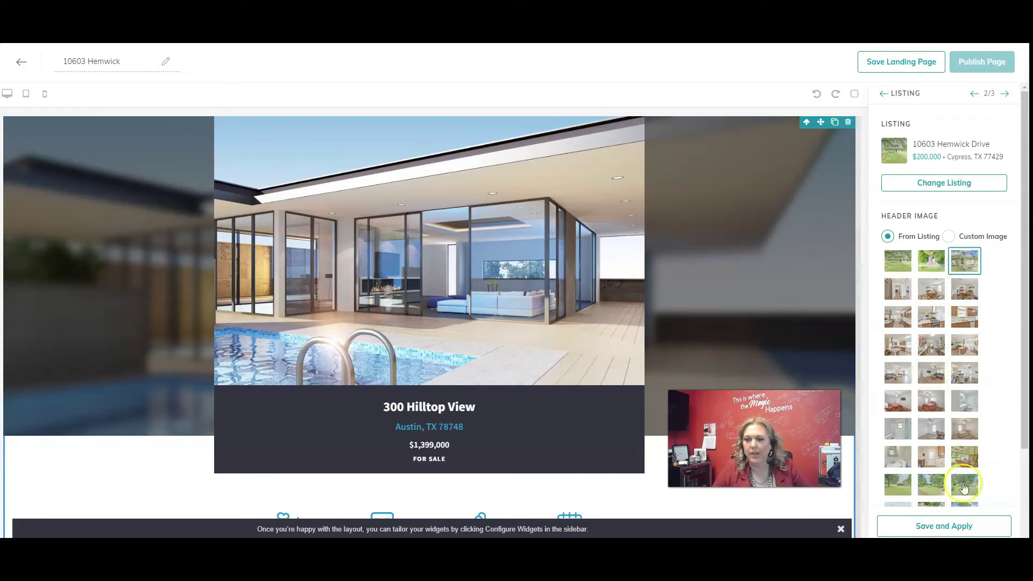
pyautogui.click(945, 527)
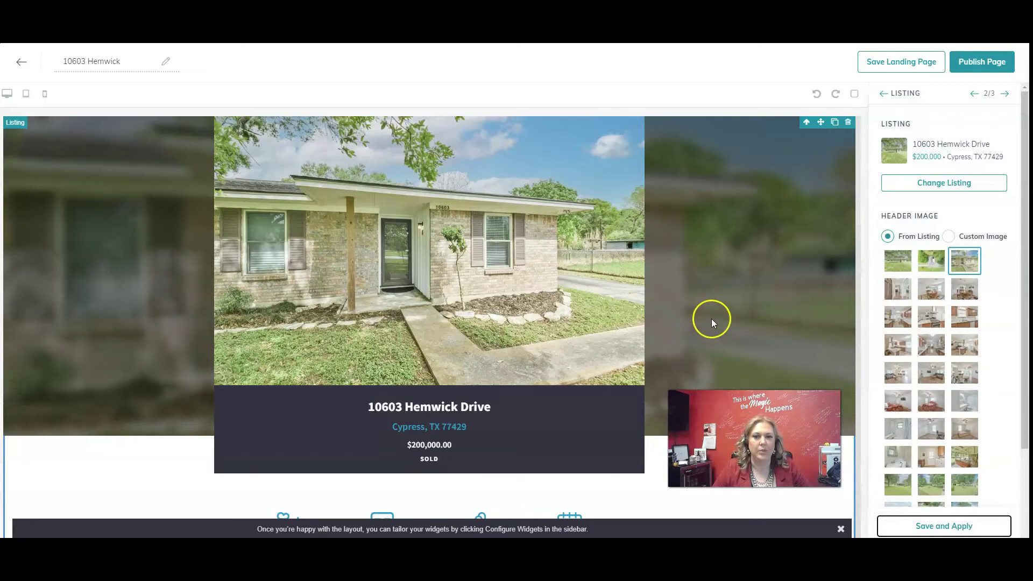
pyautogui.scroll(-8, 711, 318)
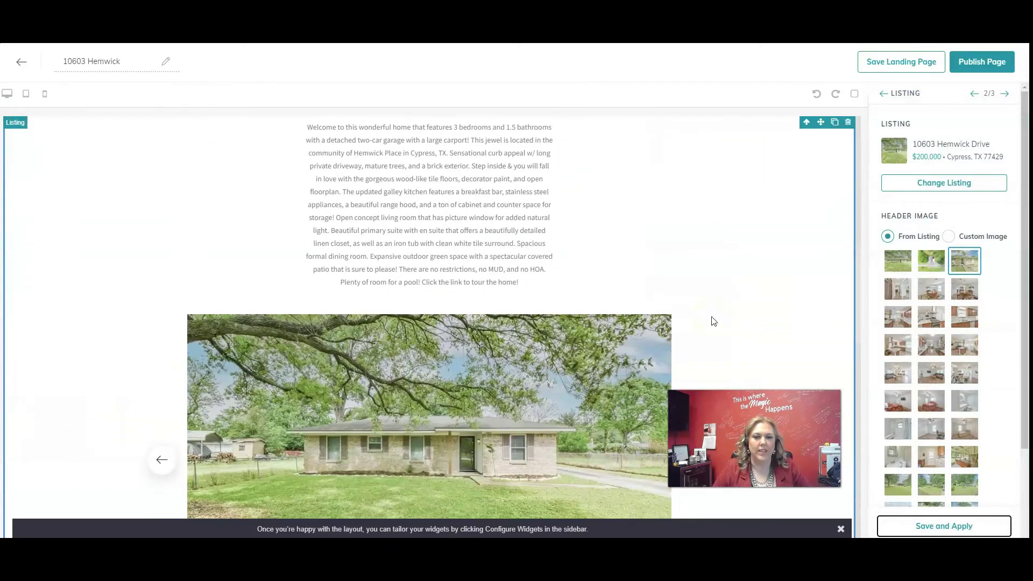
pyautogui.scroll(-10, 713, 322)
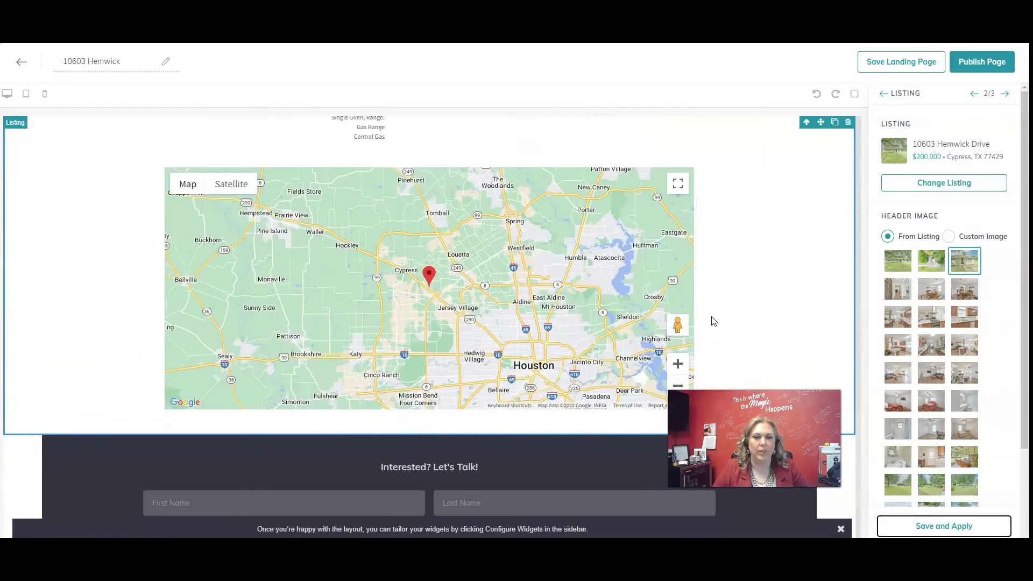
pyautogui.scroll(-2, 714, 321)
pyautogui.scroll(10, 714, 321)
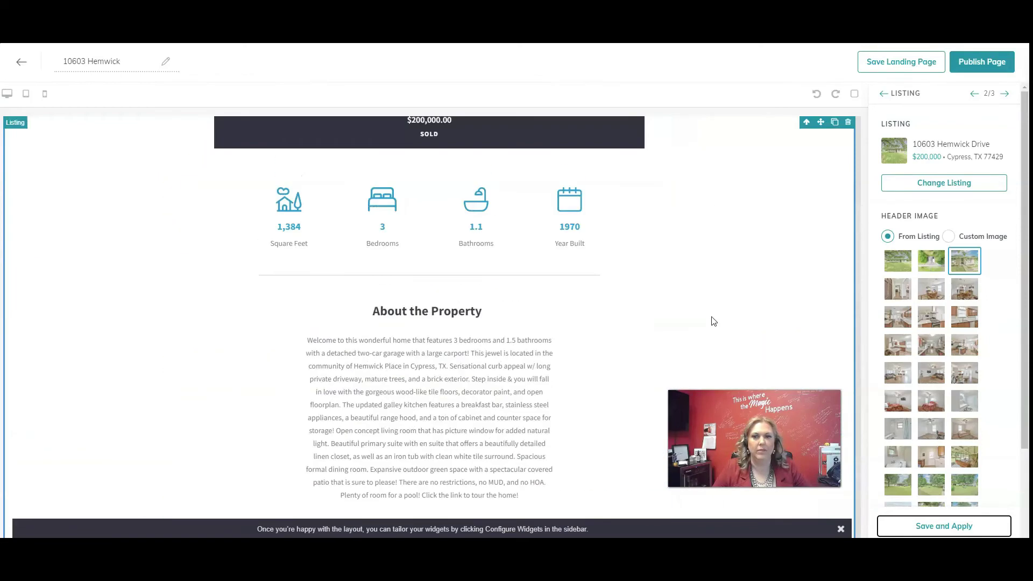
pyautogui.scroll(8, 713, 321)
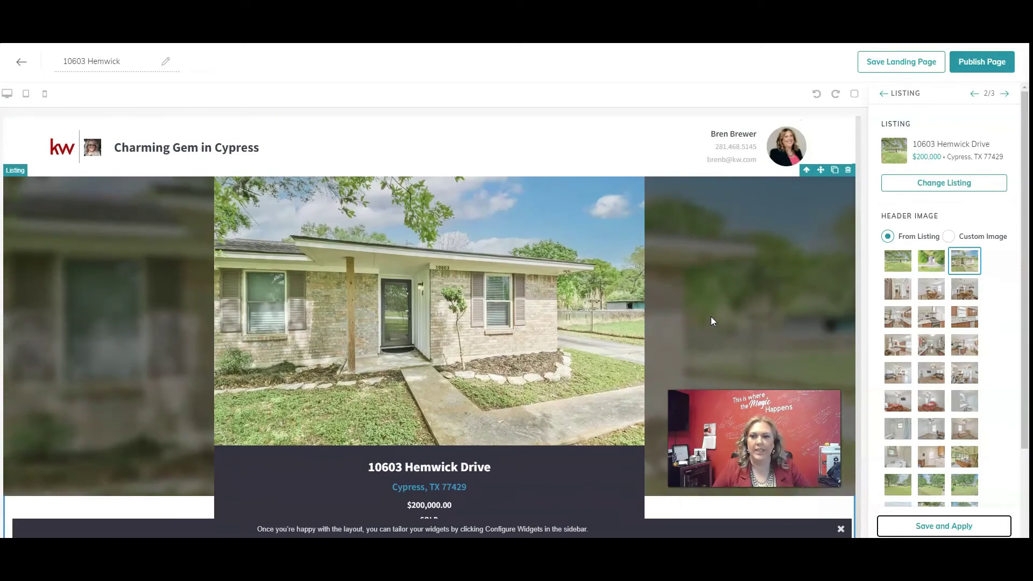
pyautogui.click(656, 371)
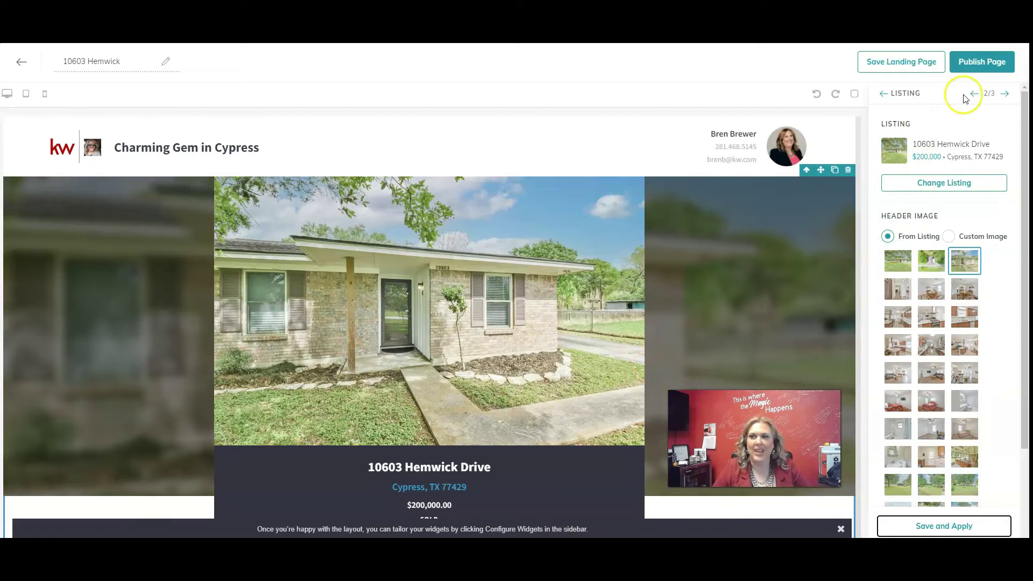
# Save the listing settings and apply the lead form header 'Want more information? Let's Talk'
pyautogui.click(1004, 95)
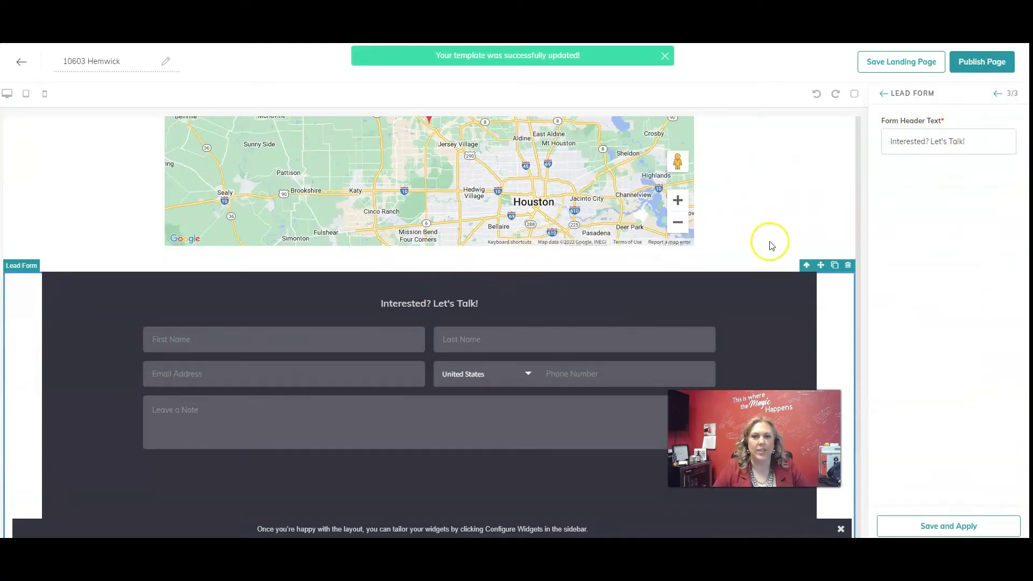
pyautogui.moveTo(963, 143); pyautogui.dragTo(871, 146)
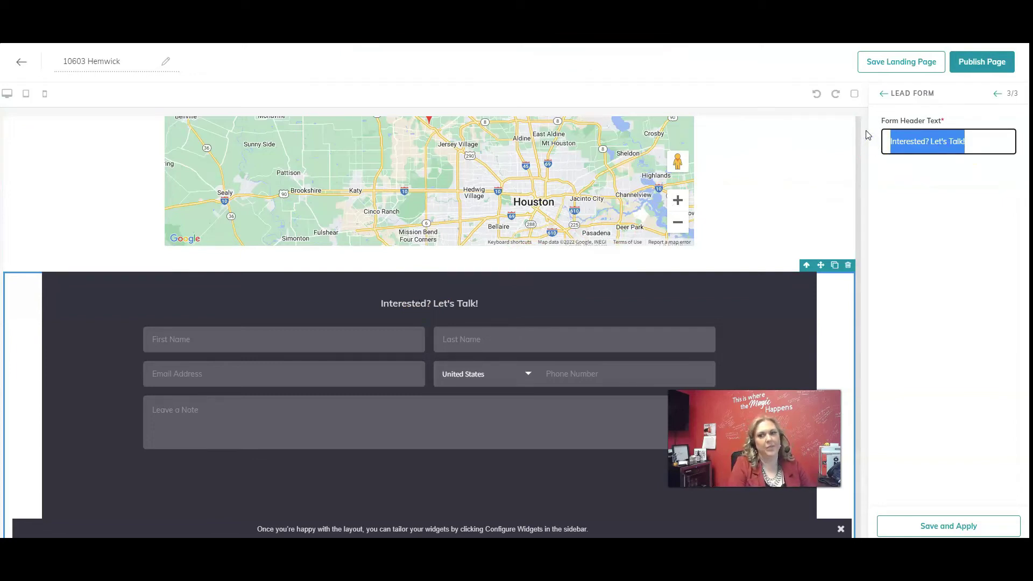
pyautogui.write('Get more information?')
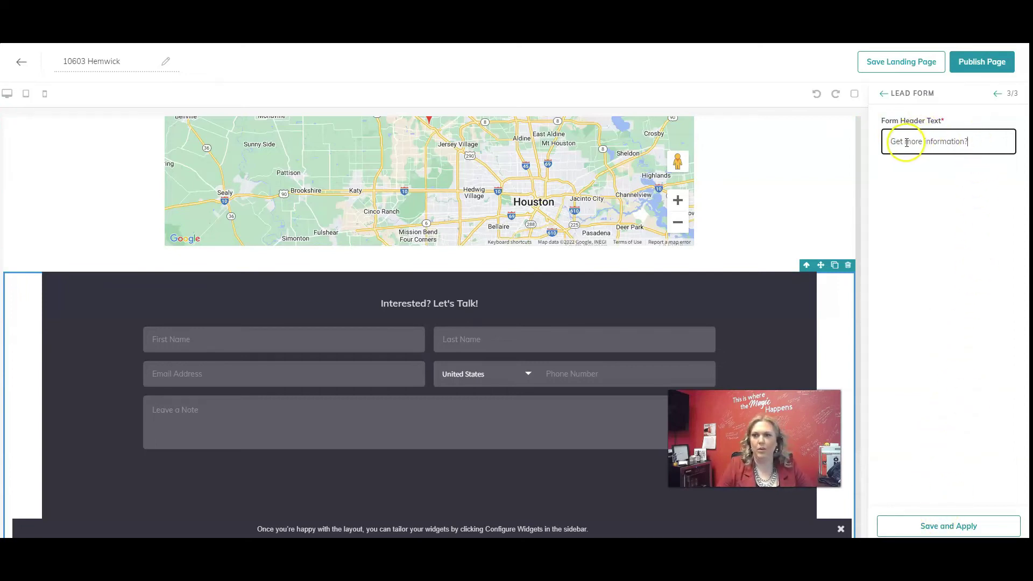
pyautogui.moveTo(906, 142); pyautogui.dragTo(886, 142)
pyautogui.write('Wan')
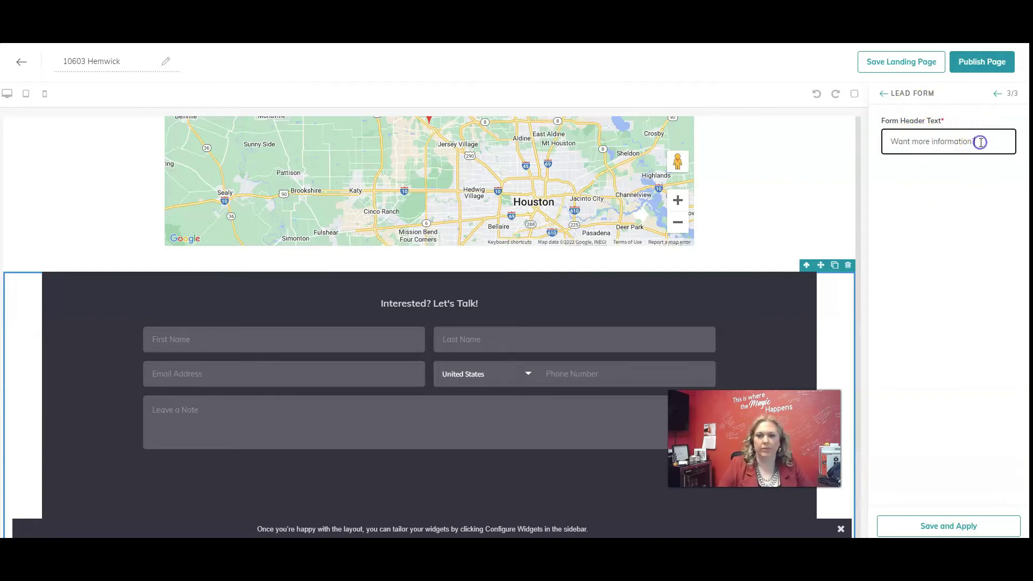
pyautogui.write(" Let's T")
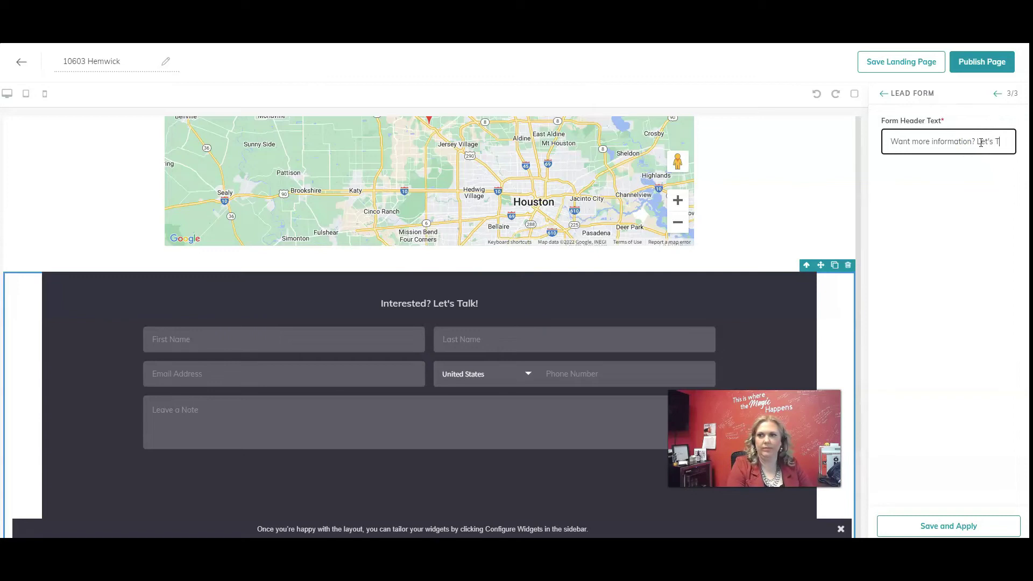
pyautogui.write('alk')
pyautogui.click(950, 525)
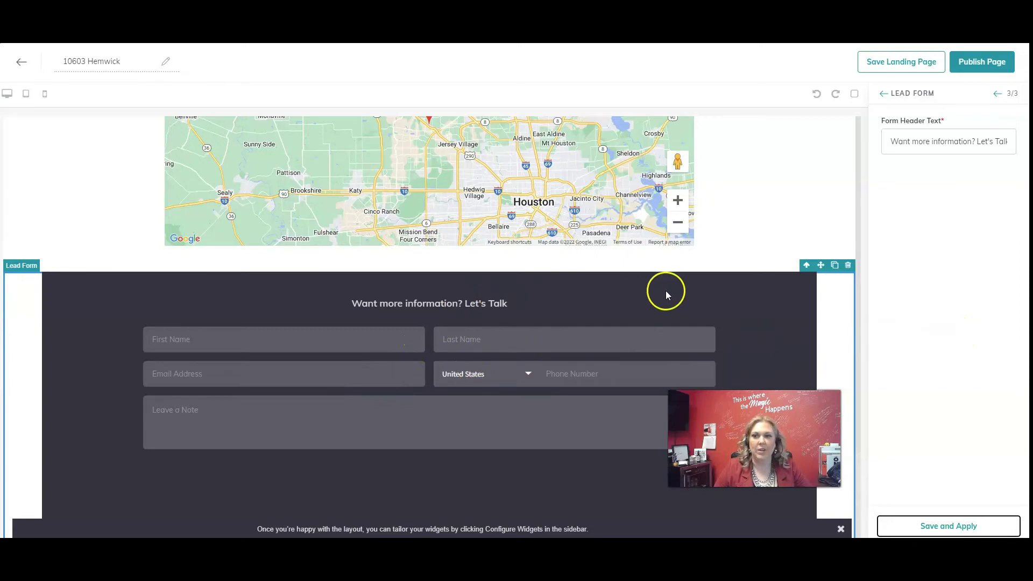
pyautogui.scroll(20, 666, 295)
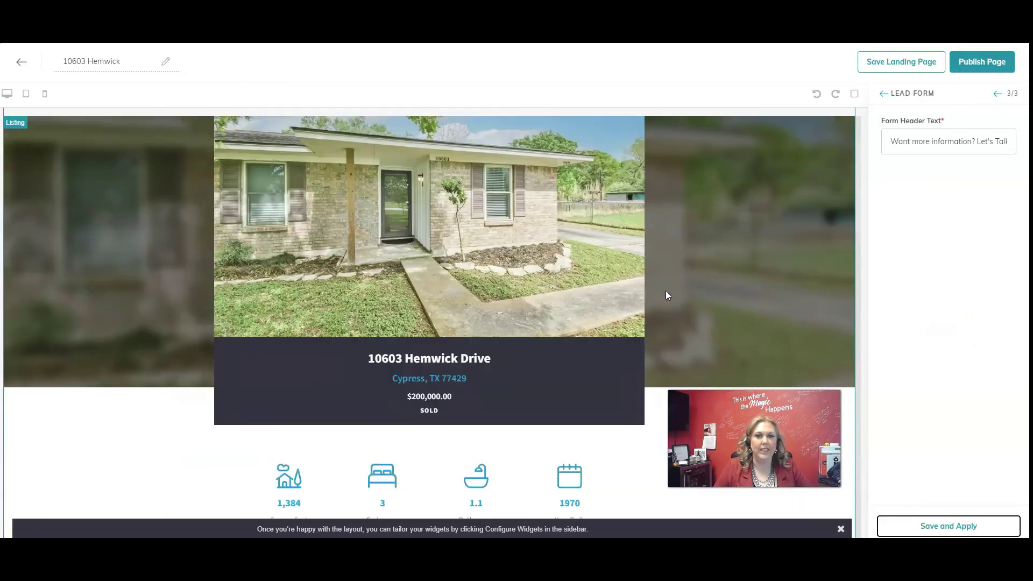
pyautogui.scroll(3, 673, 269)
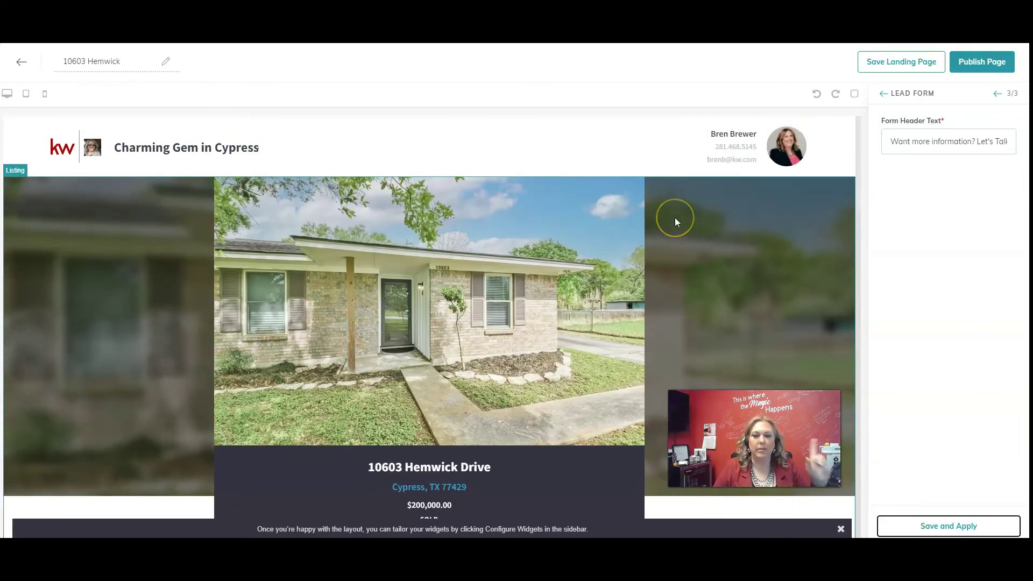
pyautogui.click(978, 62)
pyautogui.click(550, 356)
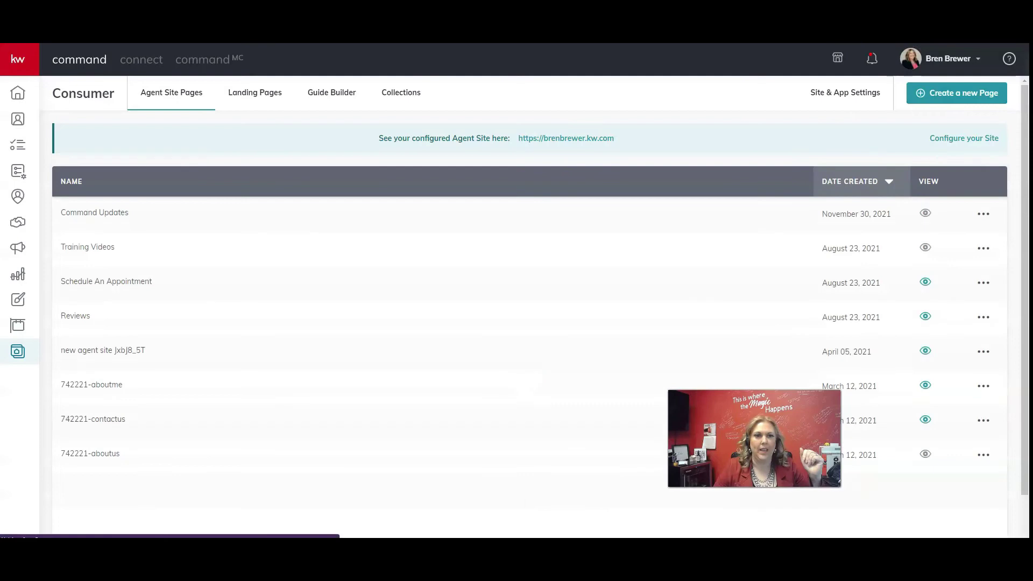
pyautogui.click(245, 96)
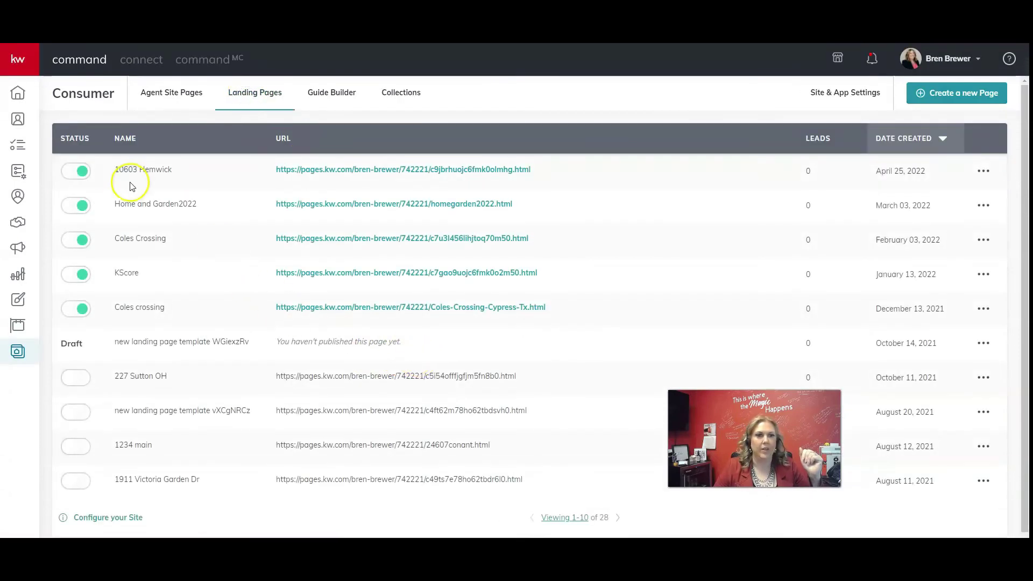
pyautogui.click(357, 170)
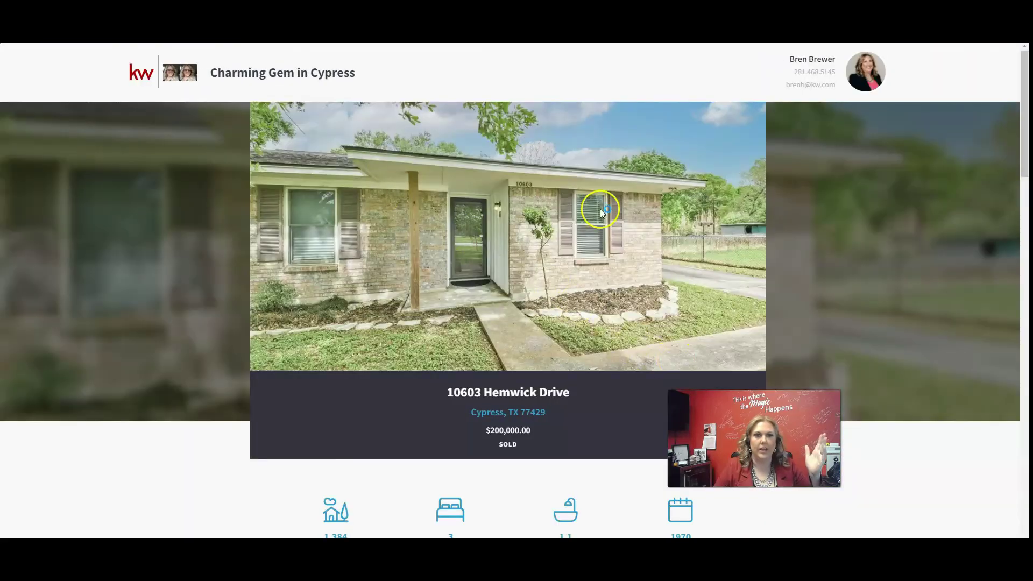
pyautogui.scroll(-15, 599, 208)
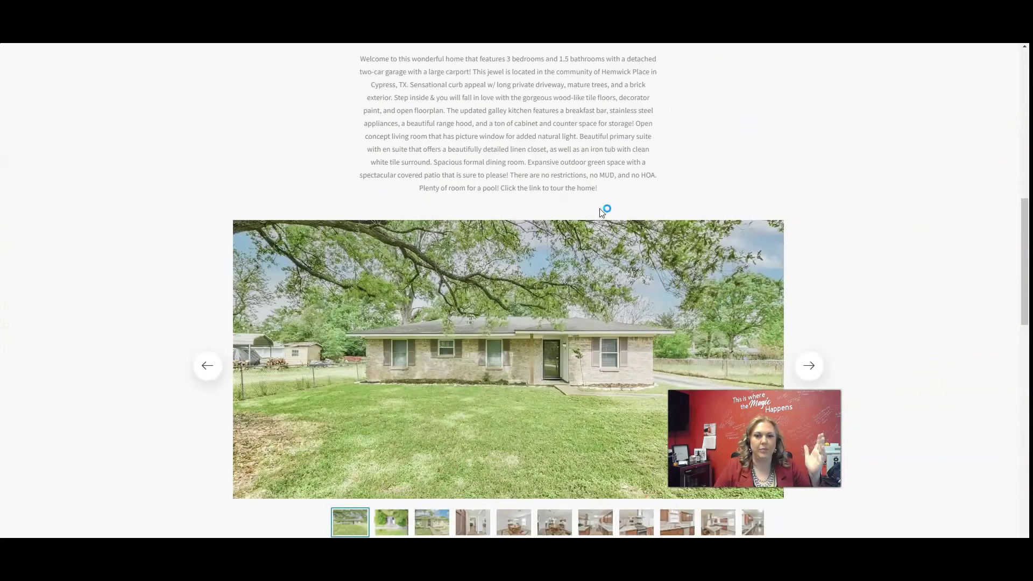
pyautogui.scroll(-9, 599, 208)
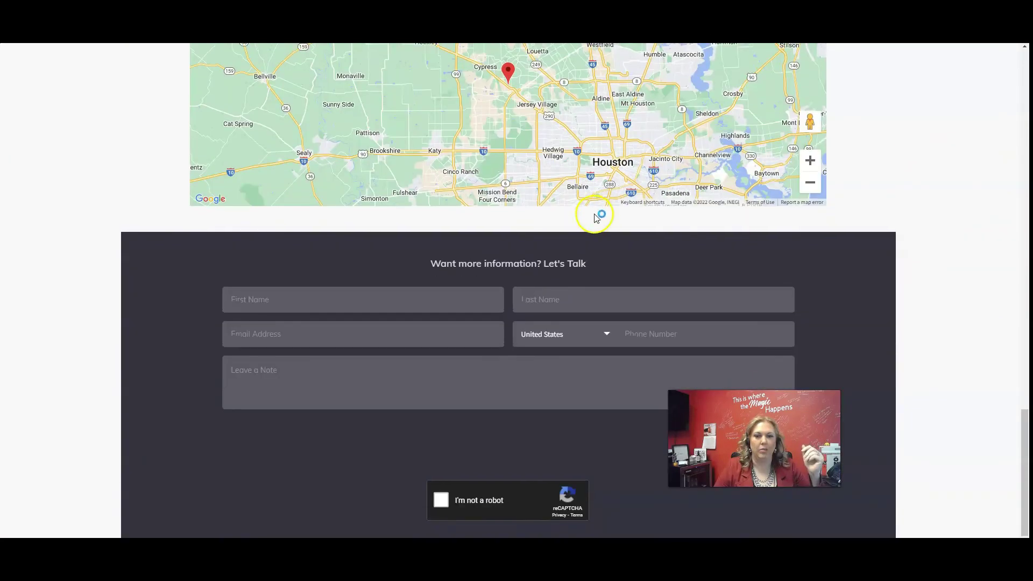
pyautogui.scroll(12, 595, 217)
pyautogui.click(594, 214)
pyautogui.scroll(8, 594, 217)
pyautogui.hotkey('ctrl', 'w')
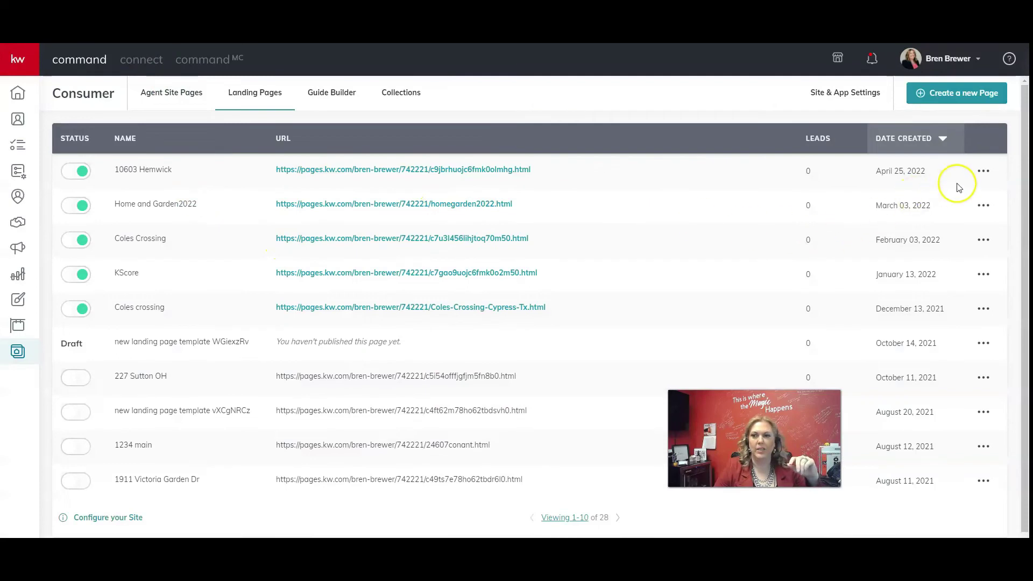
pyautogui.click(984, 172)
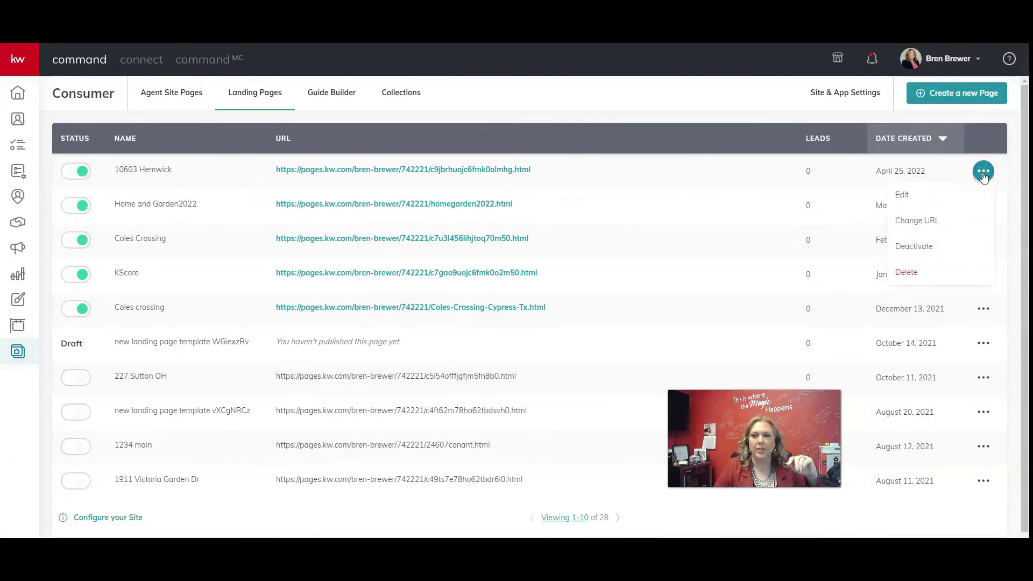
pyautogui.click(924, 221)
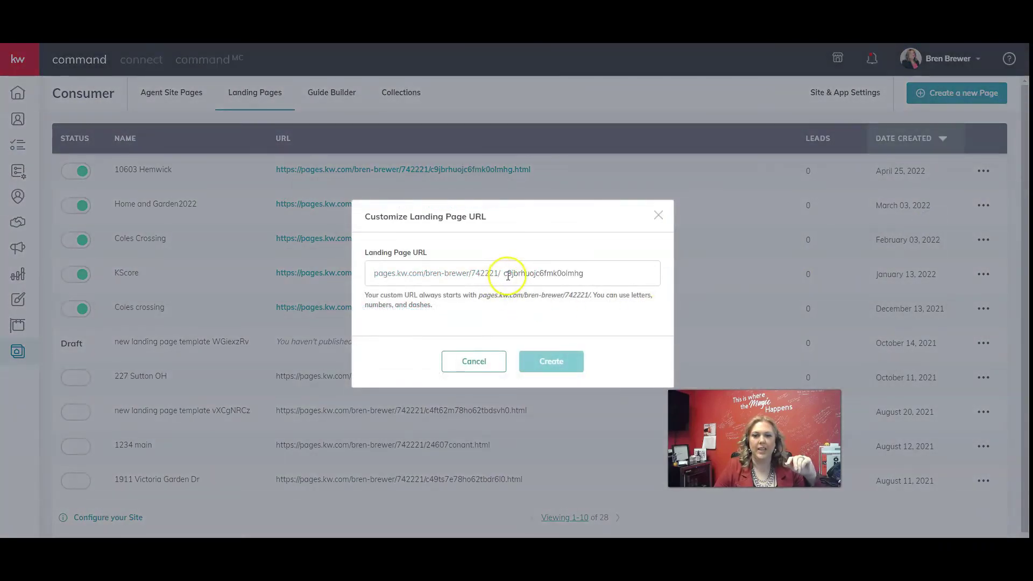
pyautogui.moveTo(507, 276); pyautogui.dragTo(576, 272)
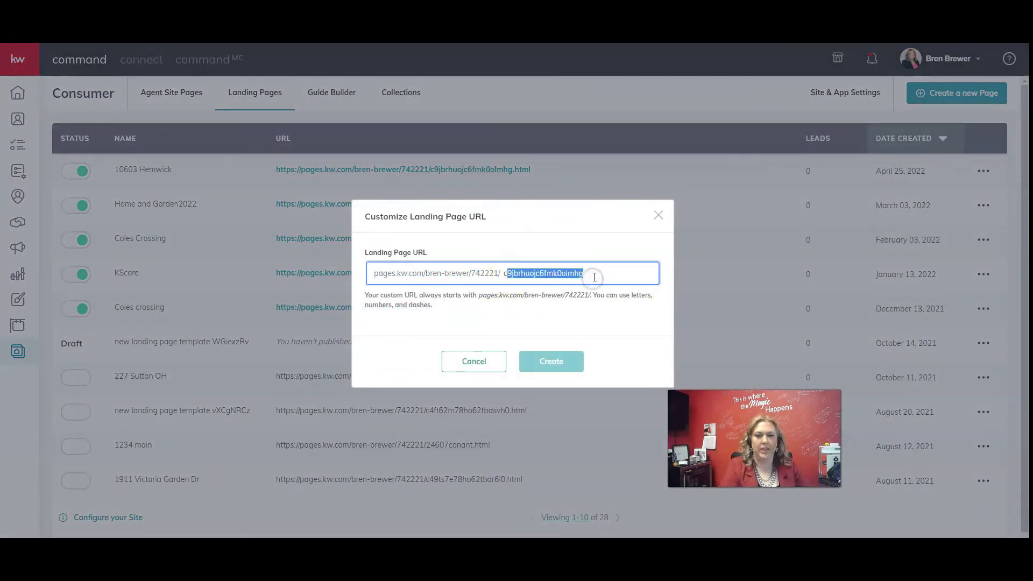
pyautogui.press('BackSpace')
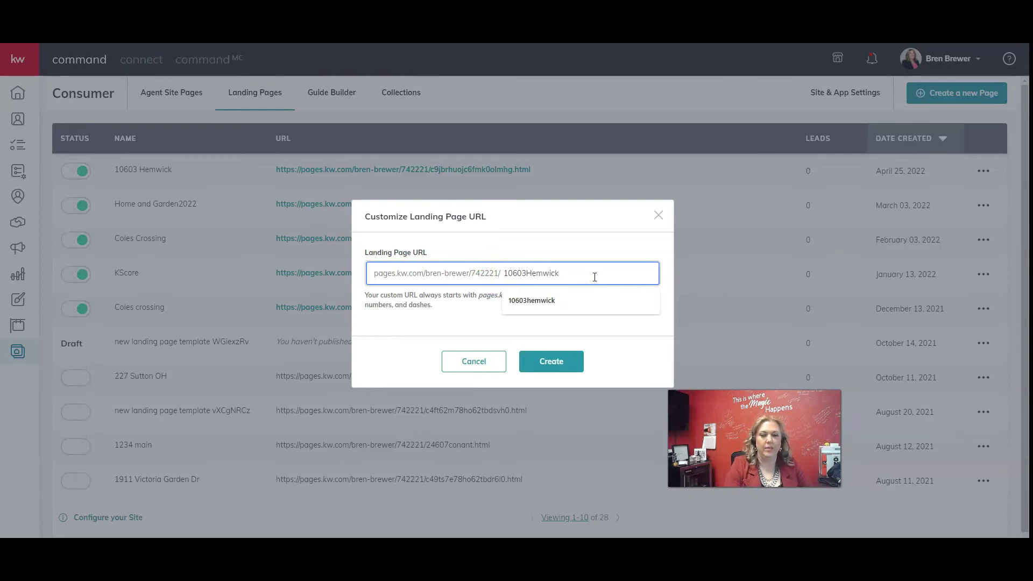
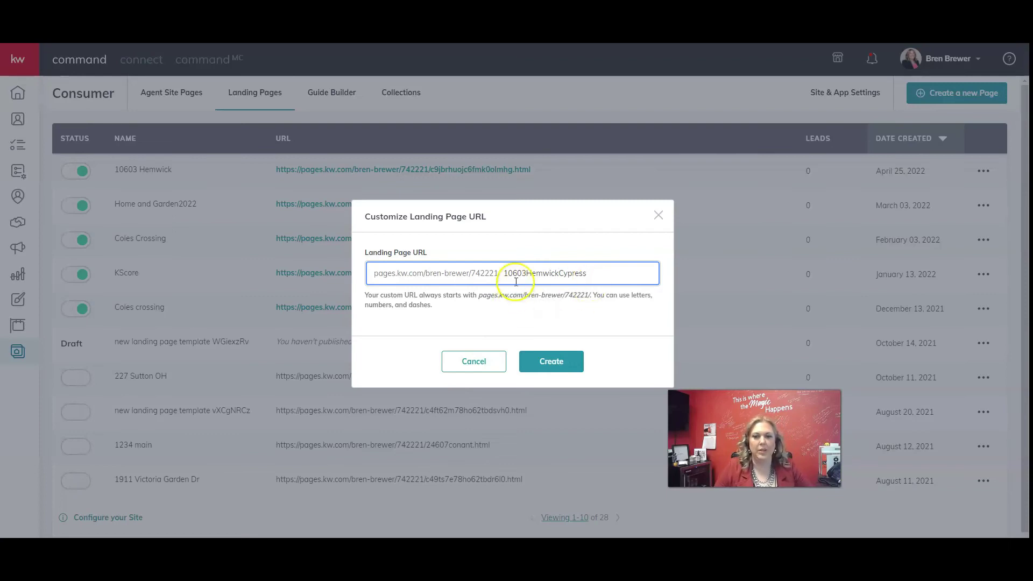
pyautogui.click(556, 362)
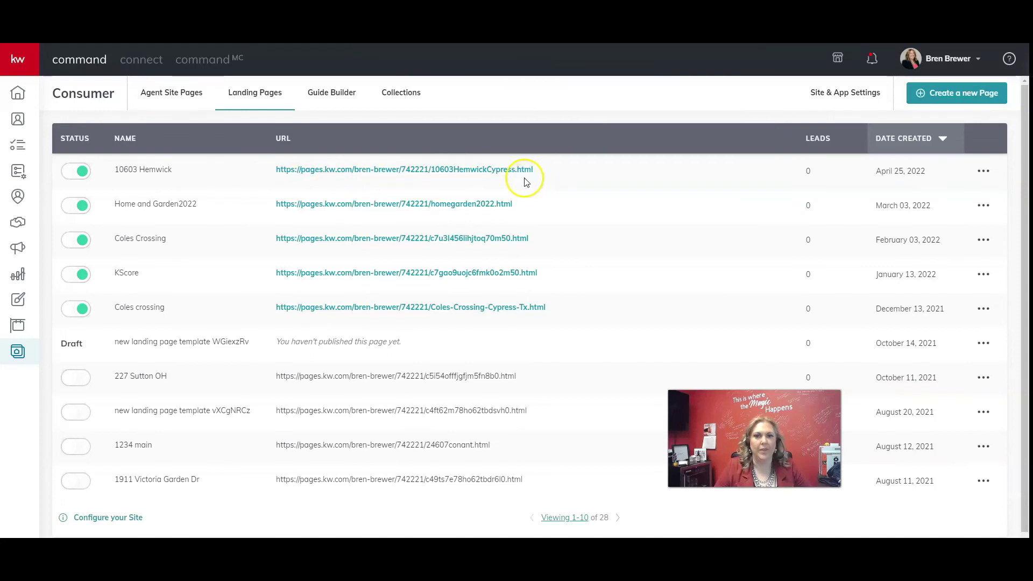
pyautogui.click(369, 171)
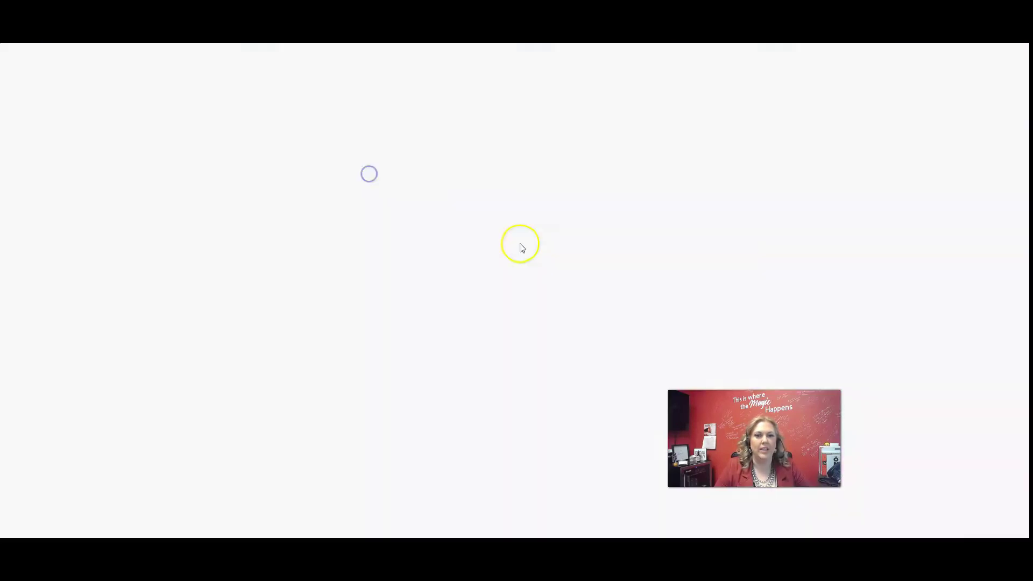
pyautogui.scroll(-4, 558, 285)
pyautogui.scroll(-15, 560, 289)
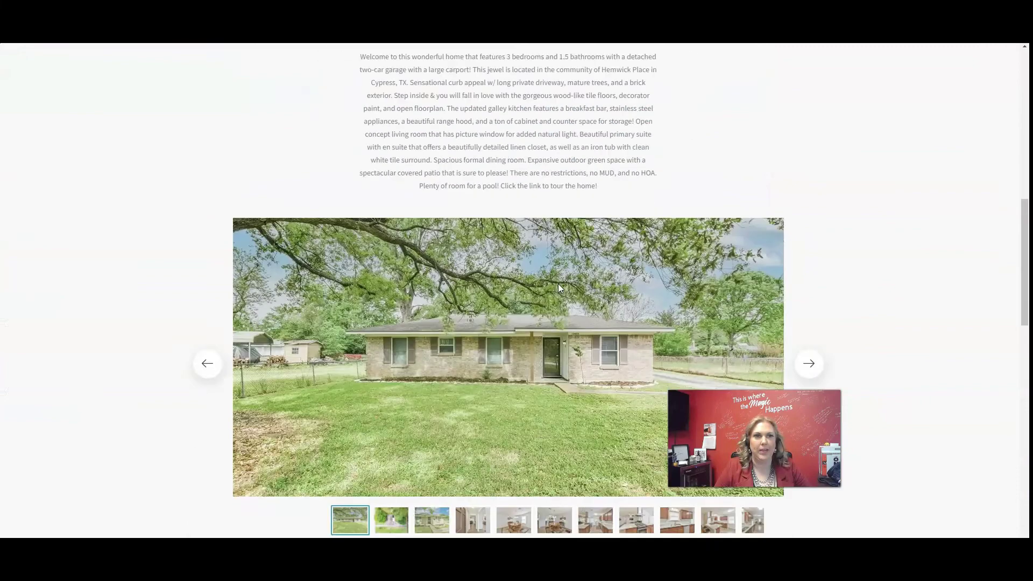
pyautogui.scroll(19, 557, 283)
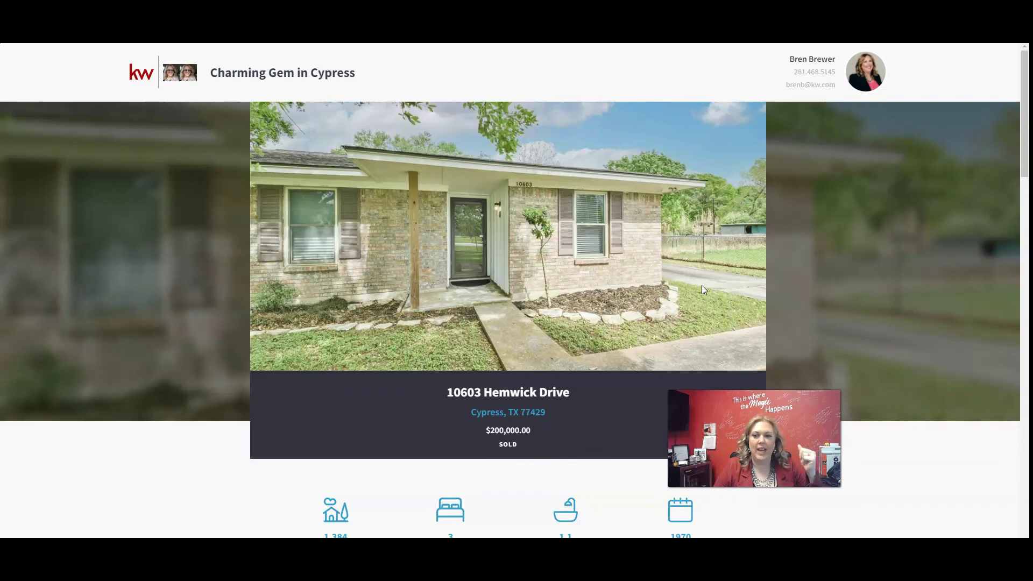
pyautogui.click(672, 285)
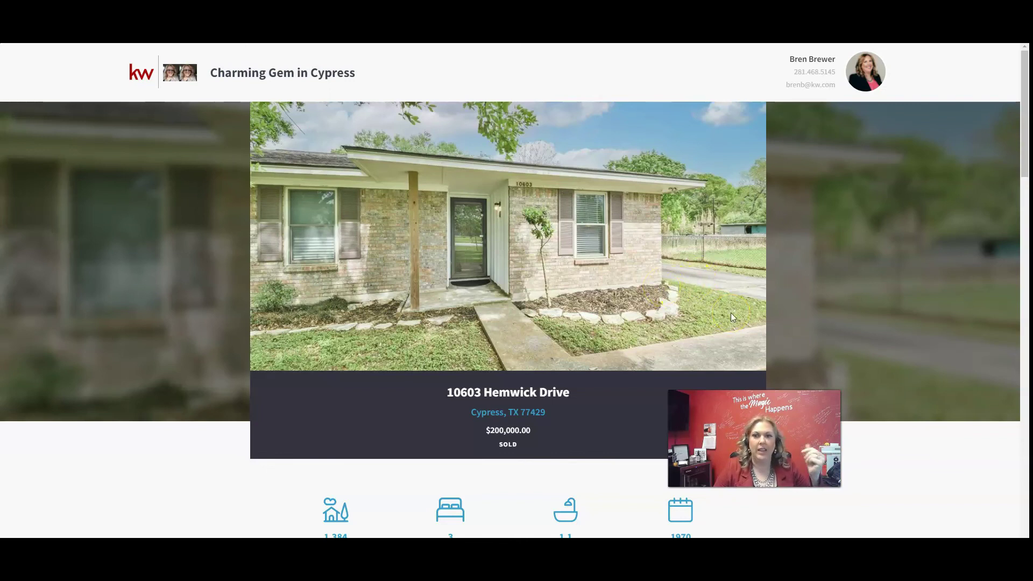
pyautogui.scroll(-15, 547, 254)
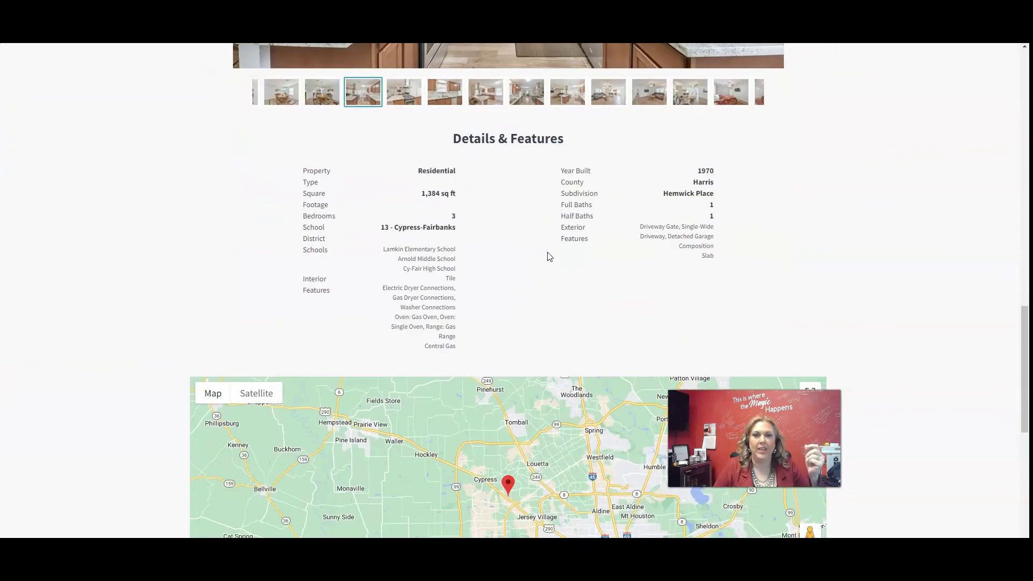
pyautogui.scroll(-8, 547, 257)
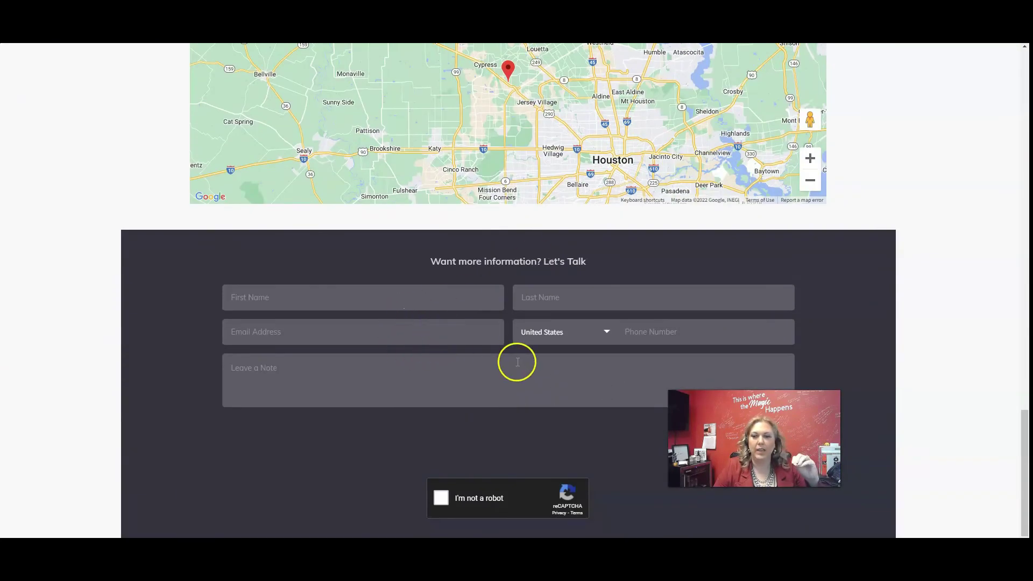